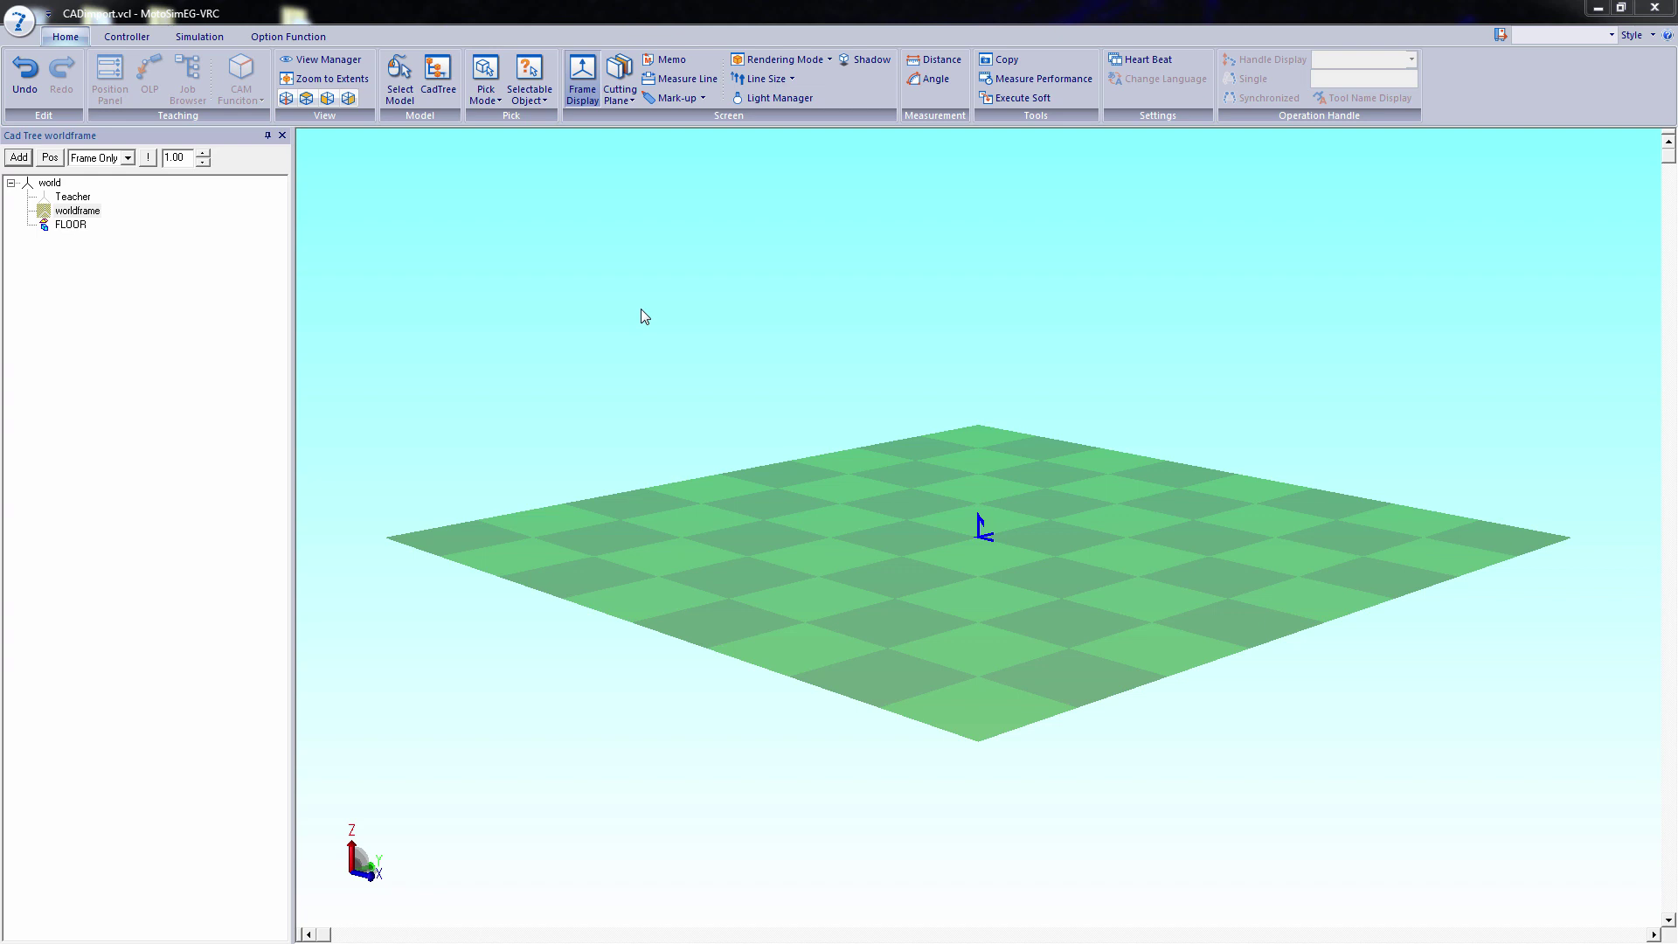
Bring the SolidWorks IMTS-tool.SLDASM assembly window to the front.
{"action": "key", "text": "super+Tab"}
{"action": "key", "text": "super+Tab"}
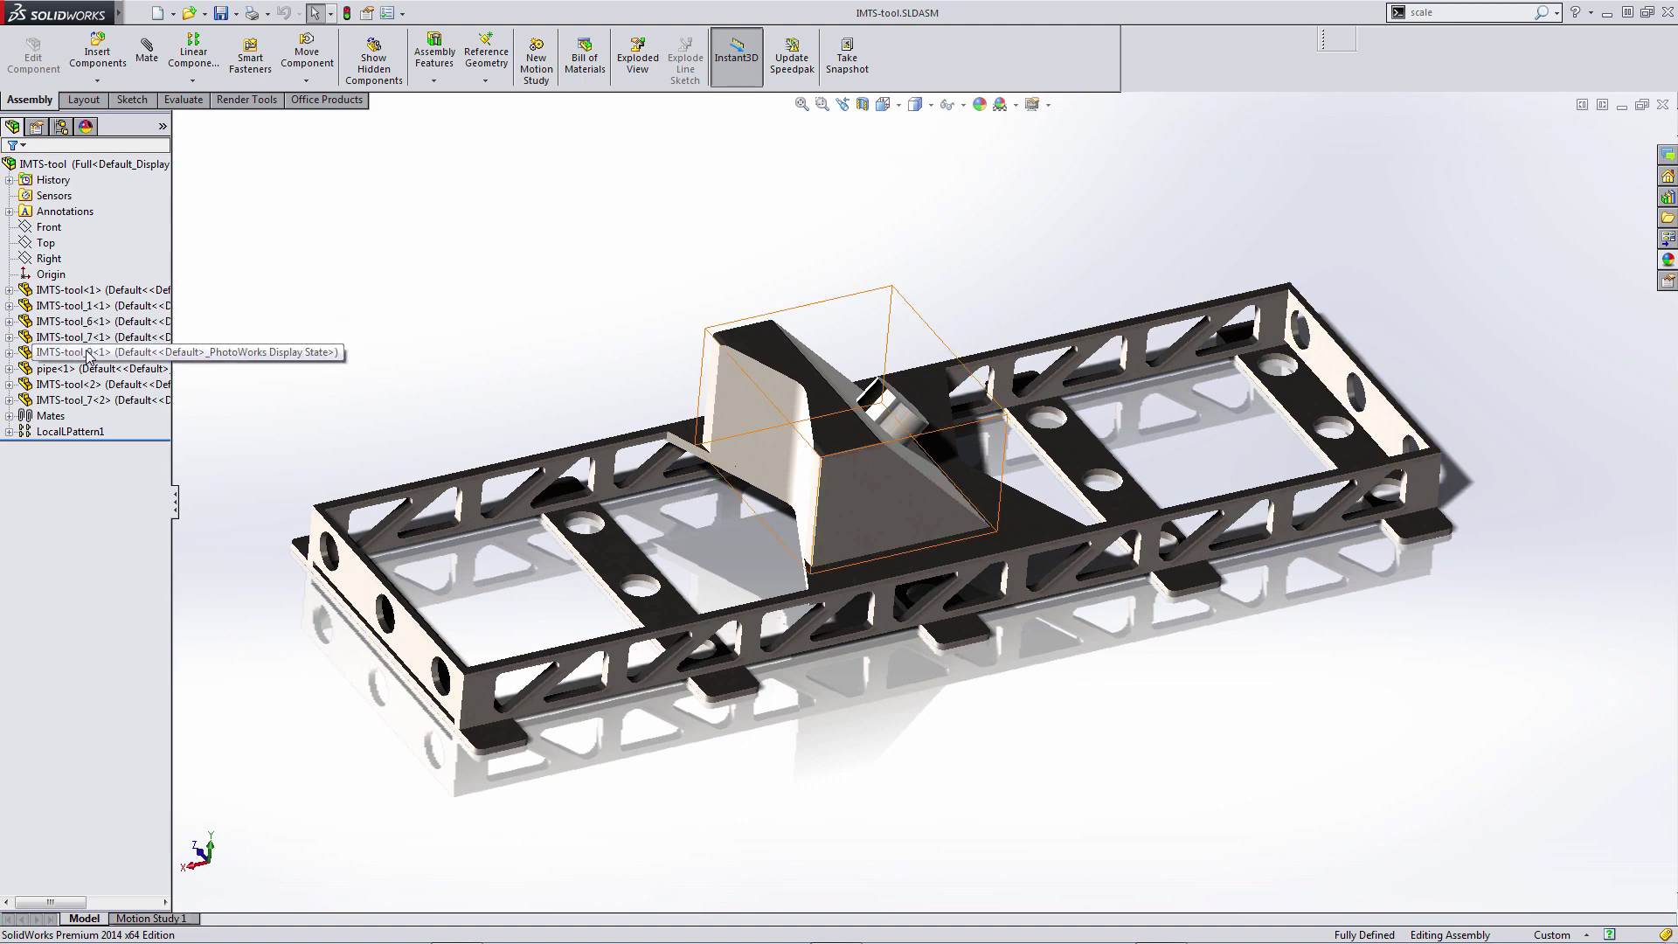
Suppress the IMTS-tool_9<1> wedge block and the pipe<1> component in the assembly tree.
{"action": "left_click", "coordinate": [125, 349]}
{"action": "left_click", "coordinate": [159, 303]}
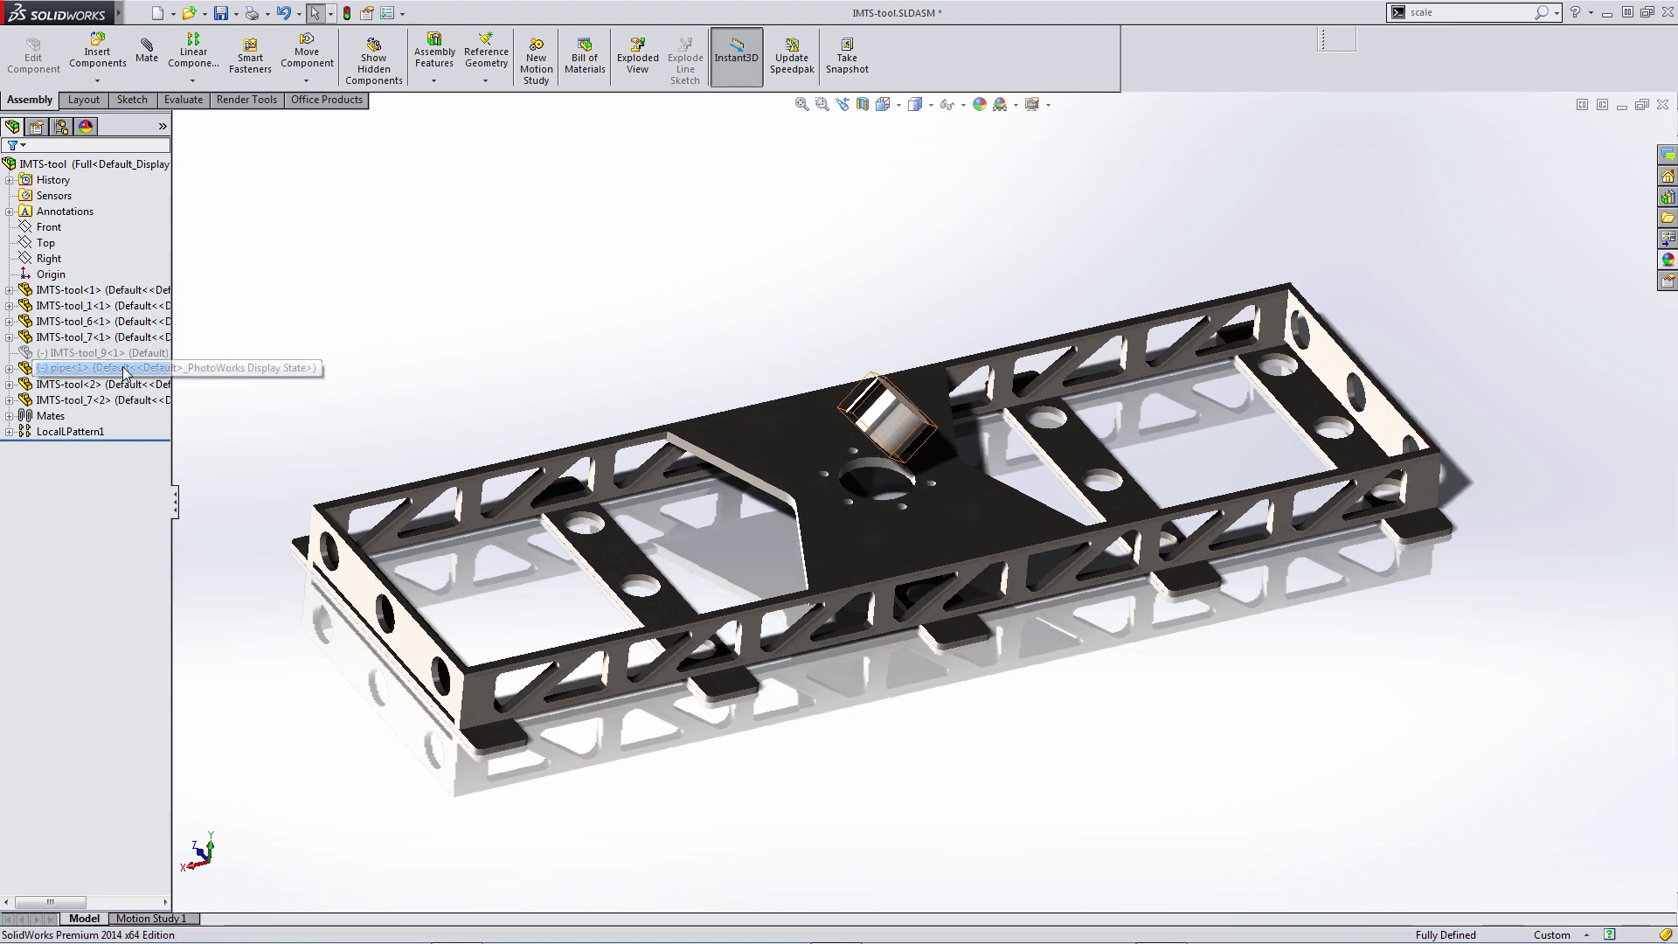
{"action": "left_click", "coordinate": [216, 320]}
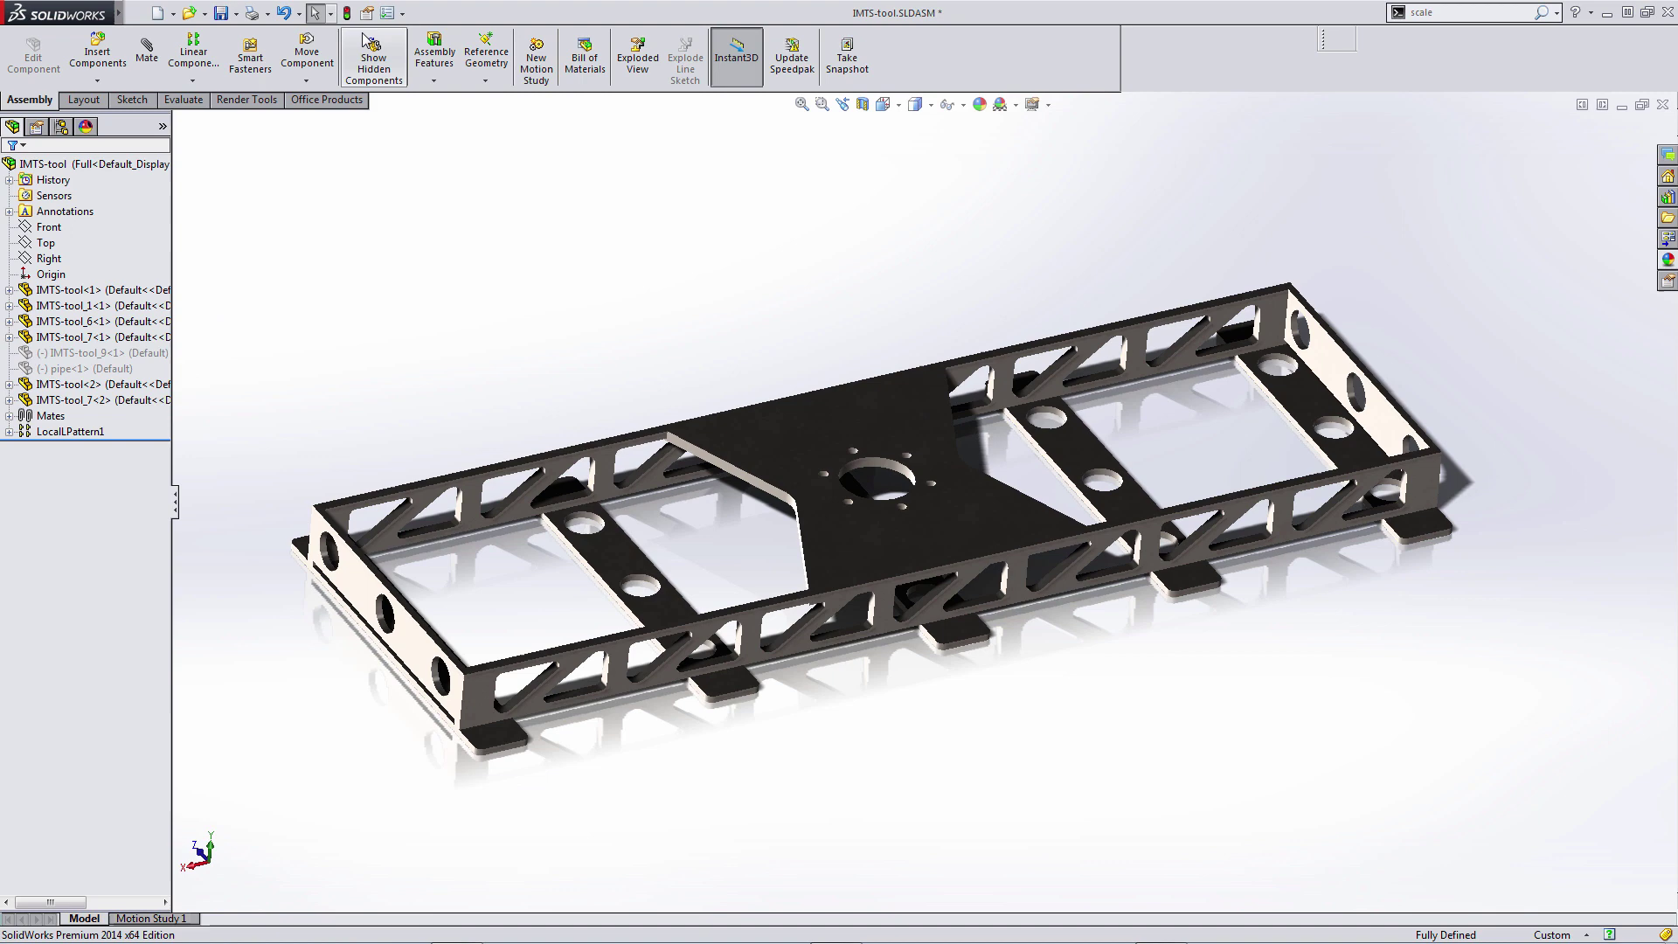
Save the assembly as Parasolid (*.x_t) named IMTS-tool1 in the CADimport\models folder.
{"action": "left_click", "coordinate": [236, 13]}
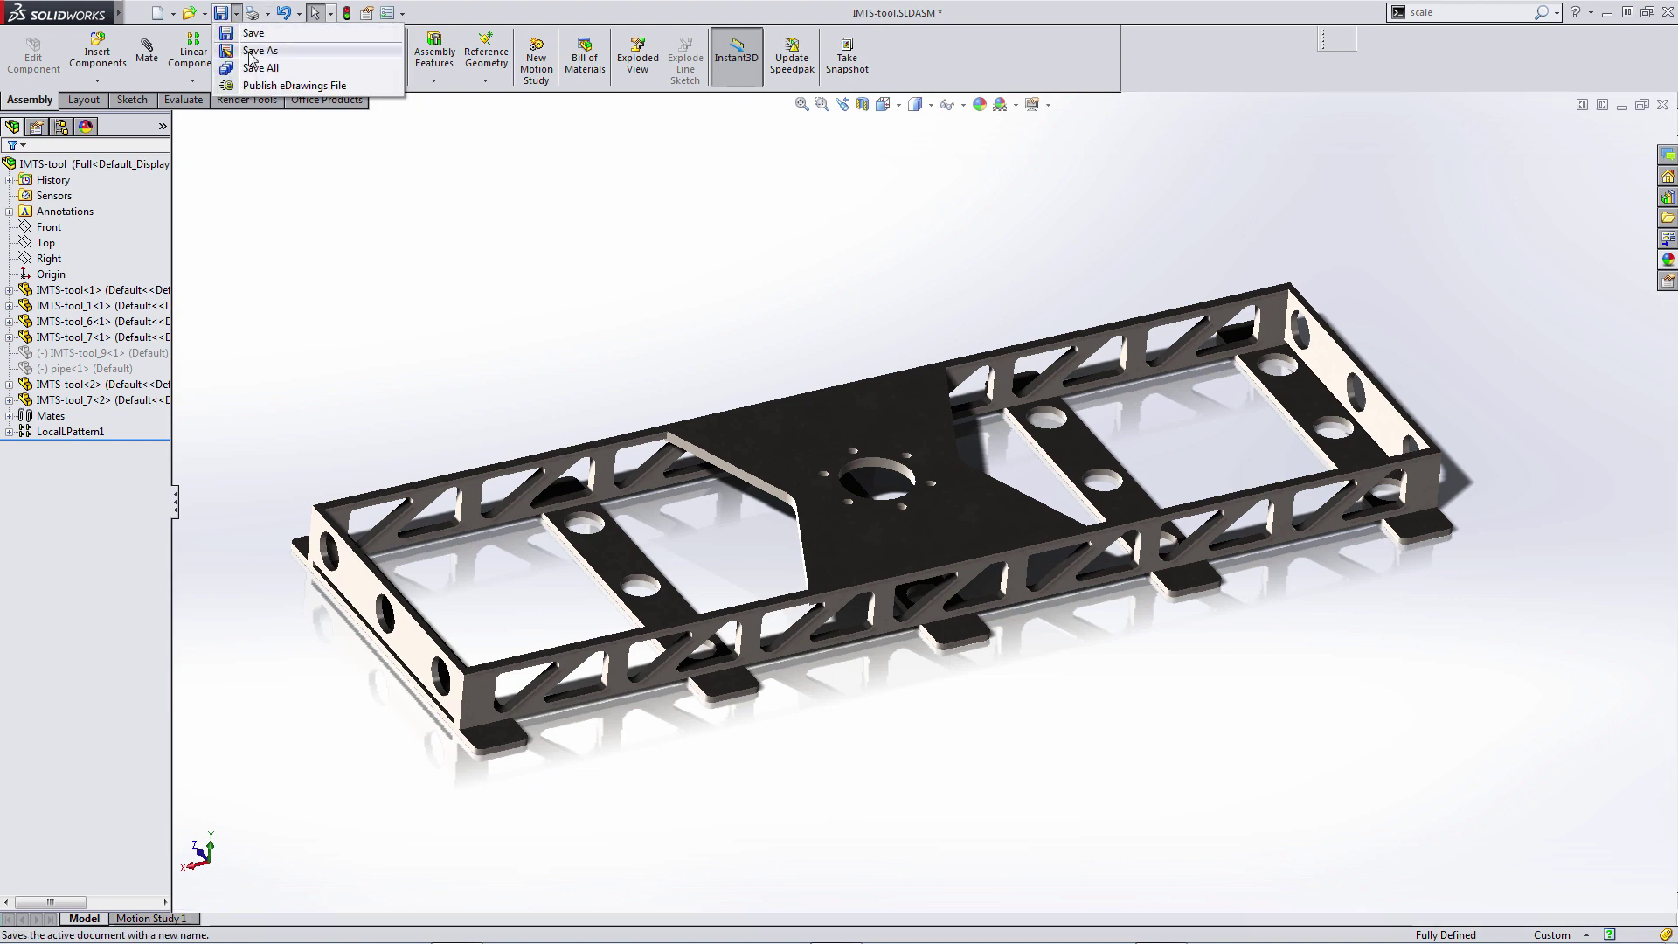
{"action": "left_click", "coordinate": [254, 51]}
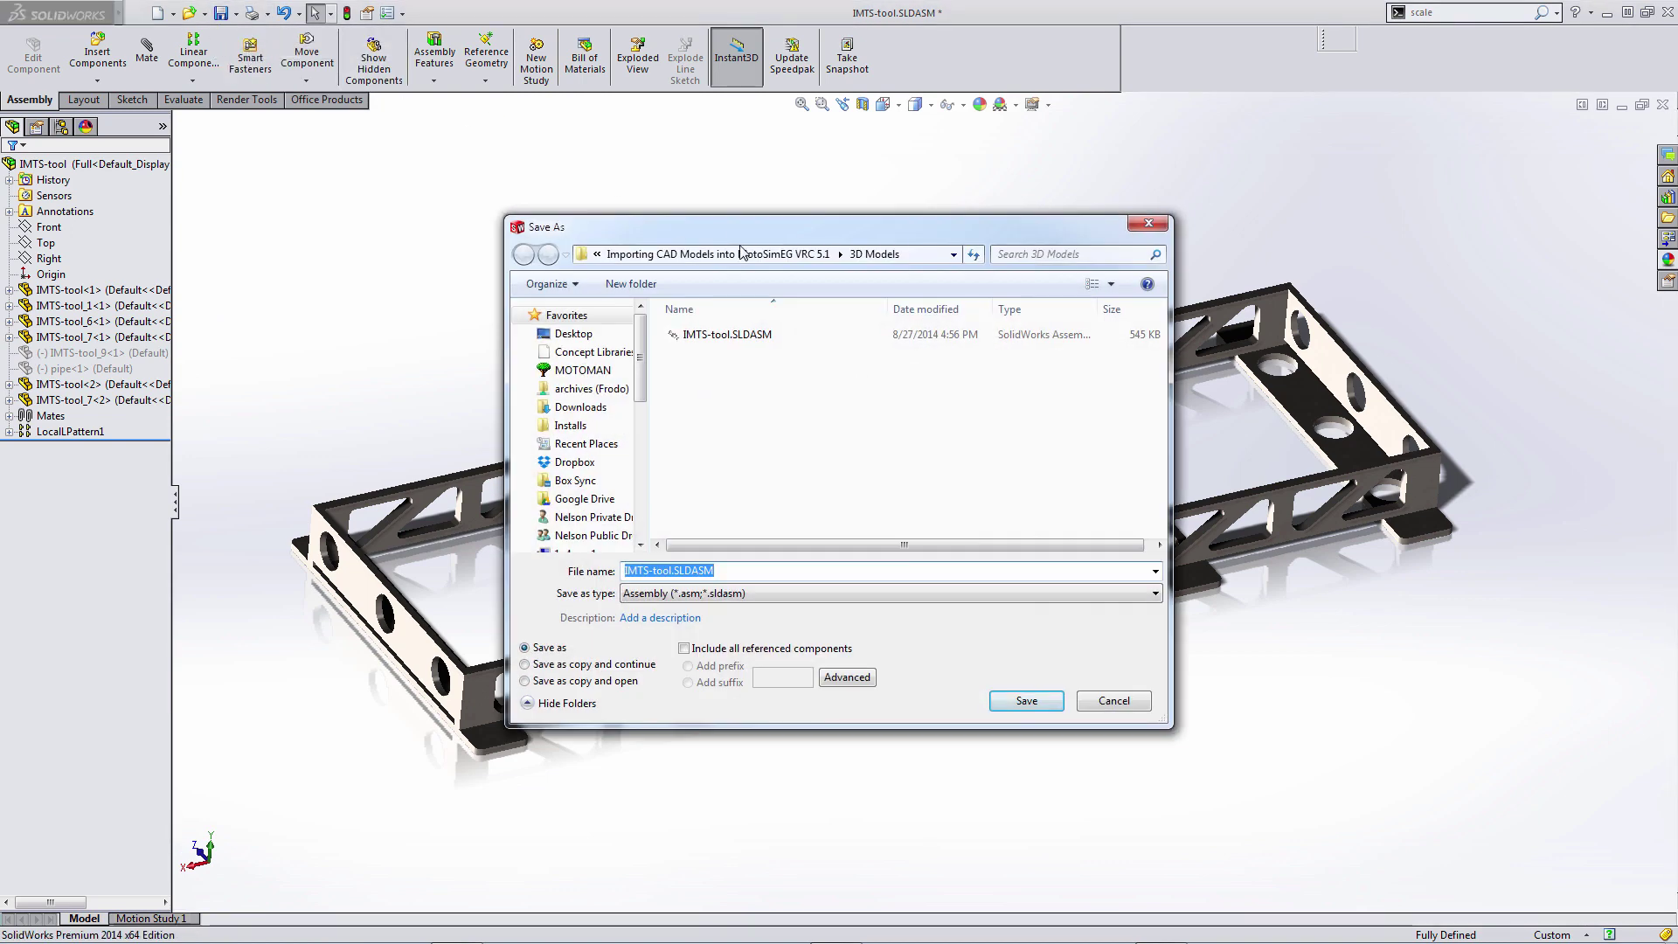
{"action": "left_click", "coordinate": [741, 255]}
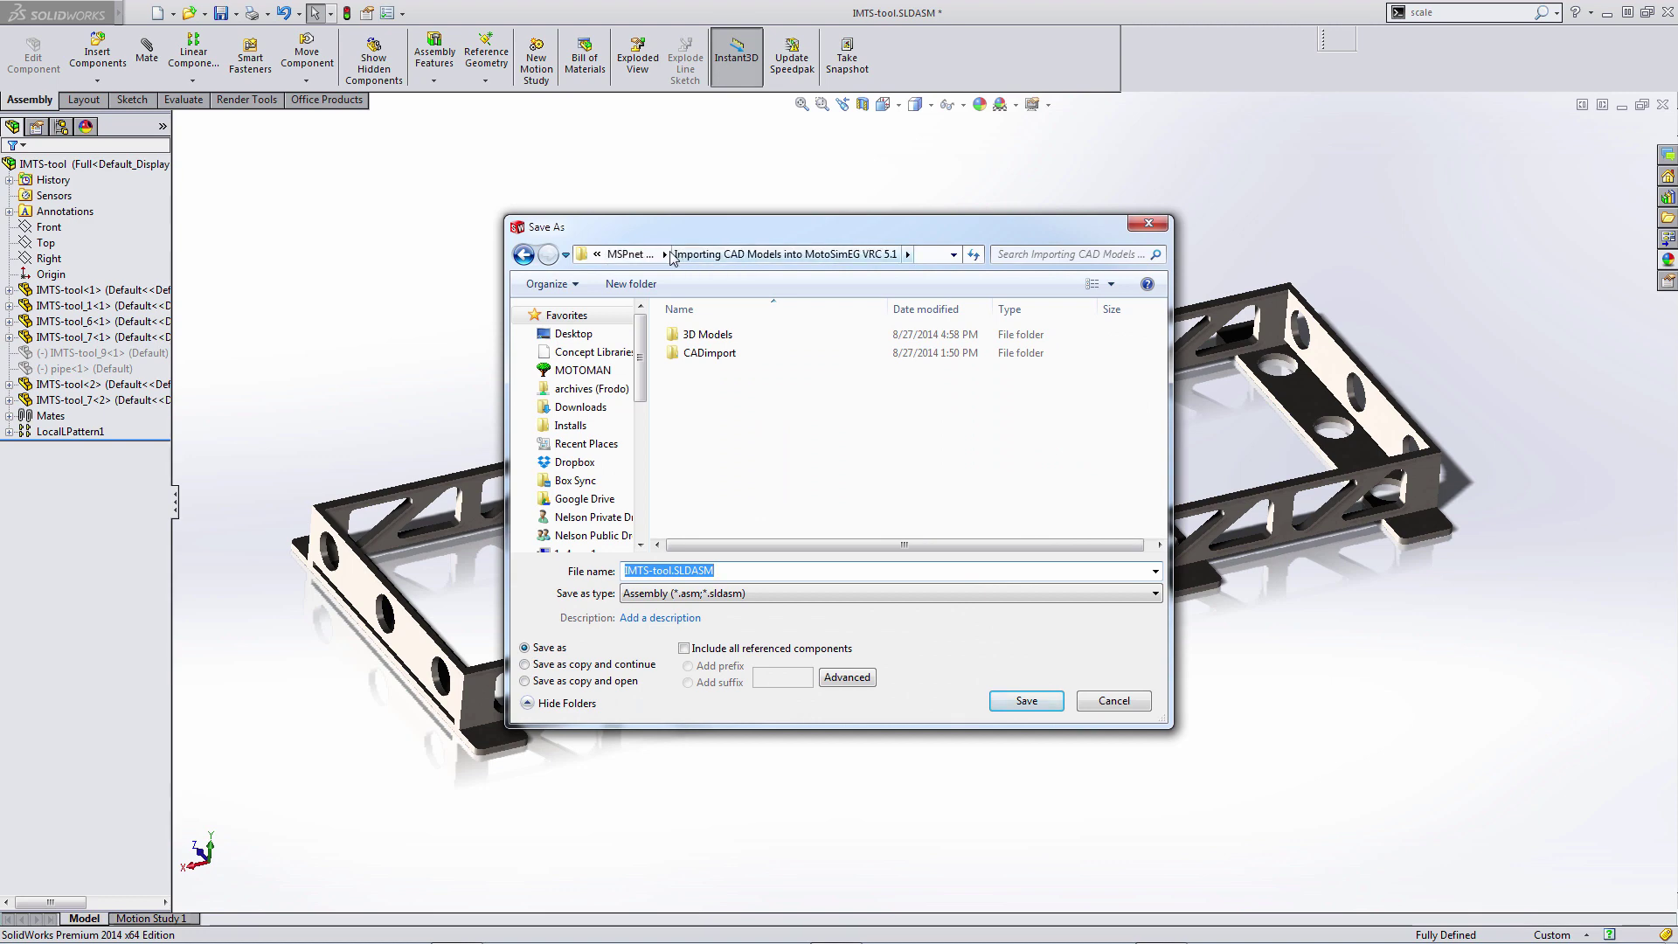
{"action": "double_click", "coordinate": [690, 354]}
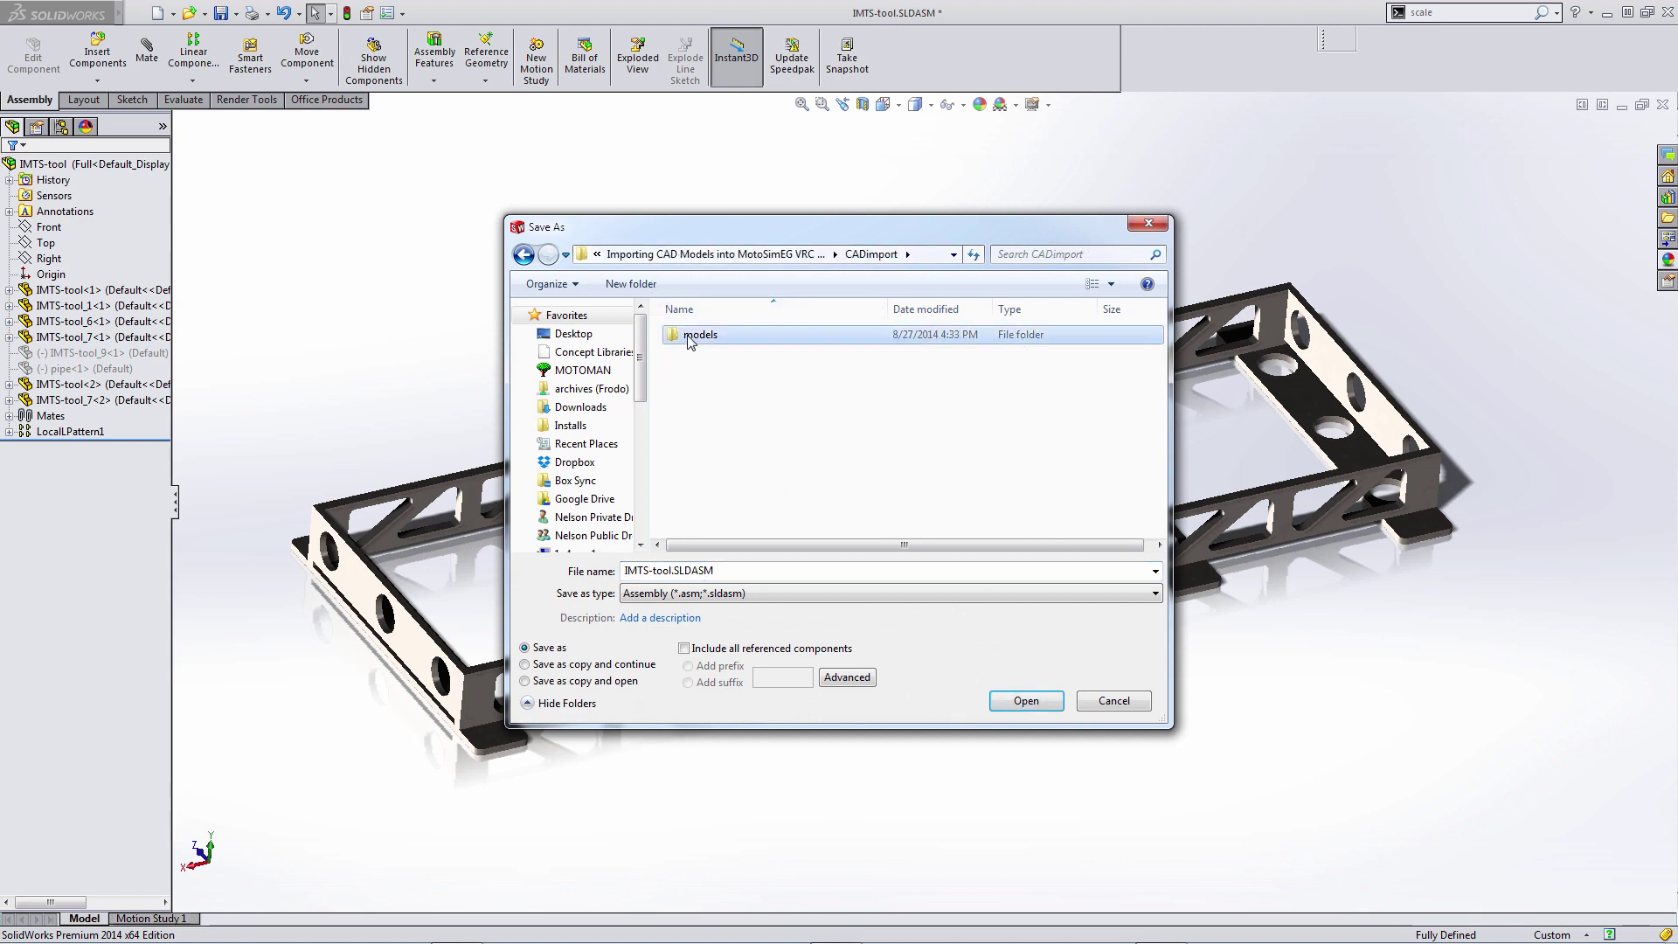
{"action": "double_click", "coordinate": [694, 336]}
{"action": "left_click", "coordinate": [700, 594]}
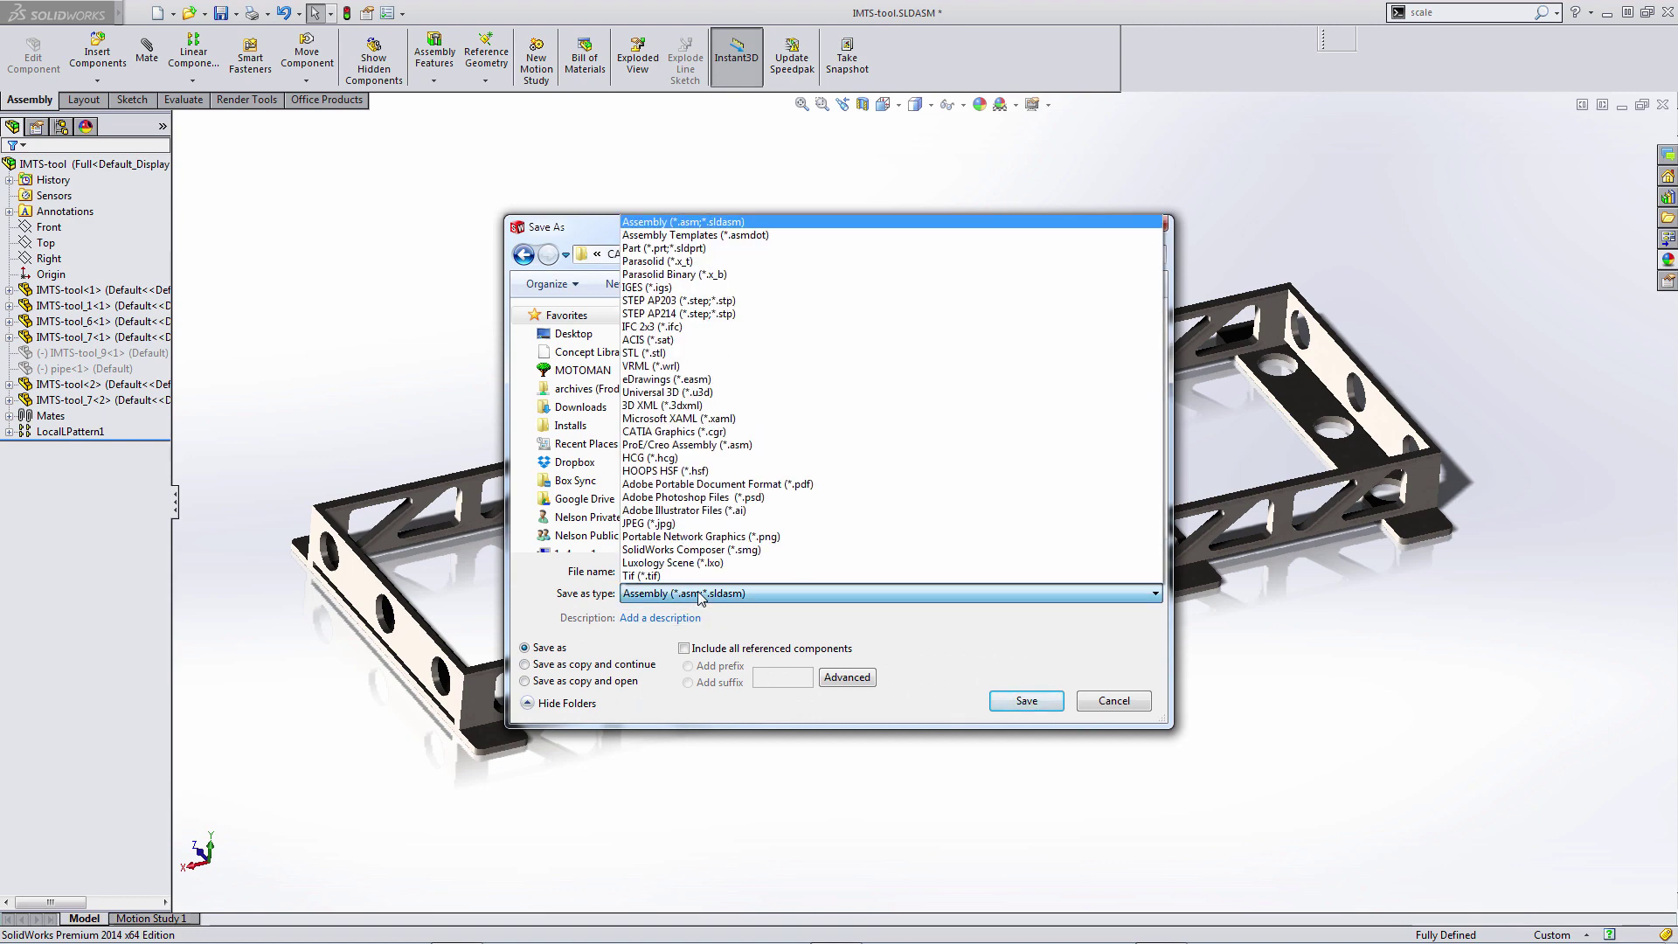
{"action": "left_click", "coordinate": [656, 261]}
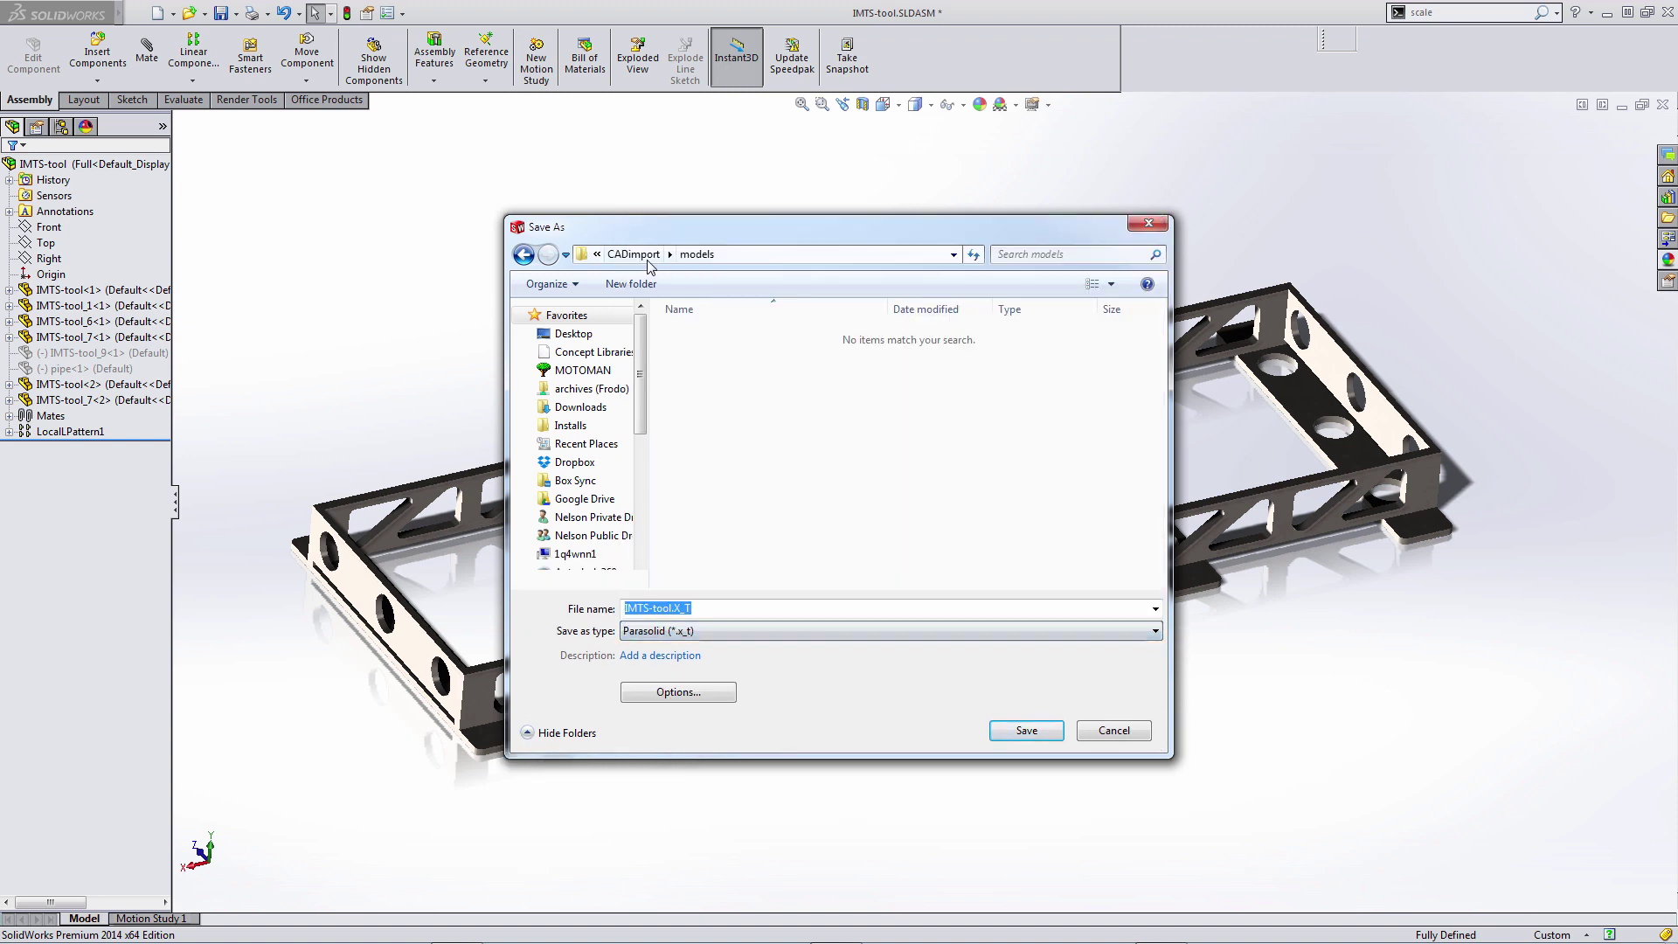
{"action": "left_click", "coordinate": [676, 609]}
{"action": "type", "text": "1"}
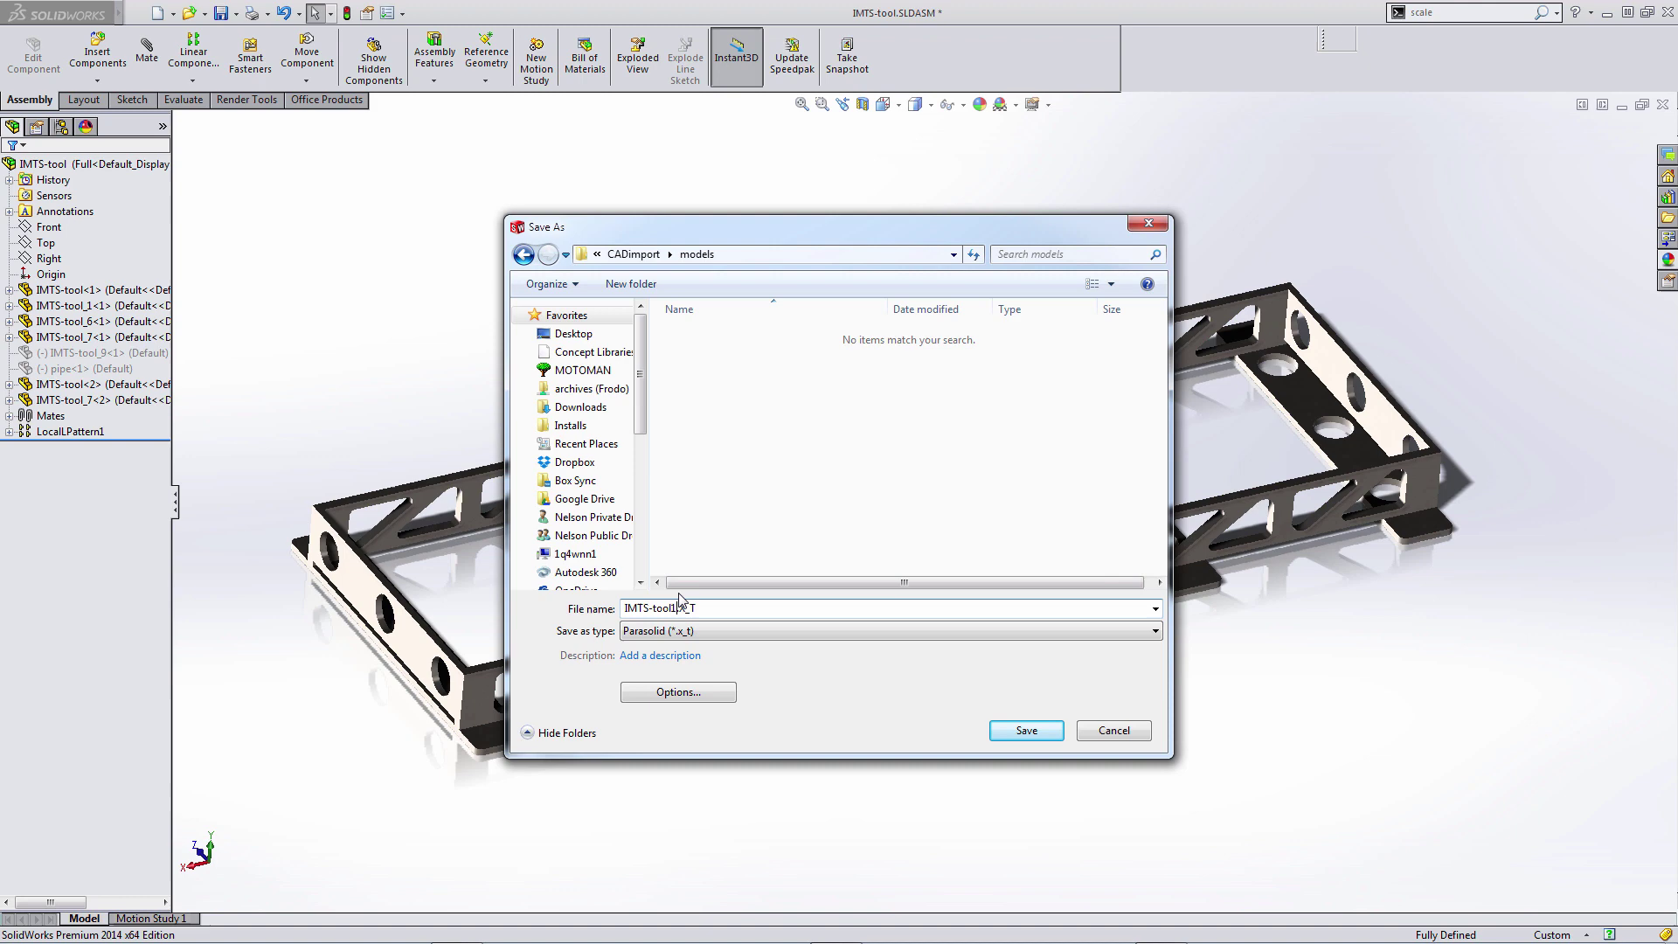
{"action": "left_click", "coordinate": [1020, 733]}
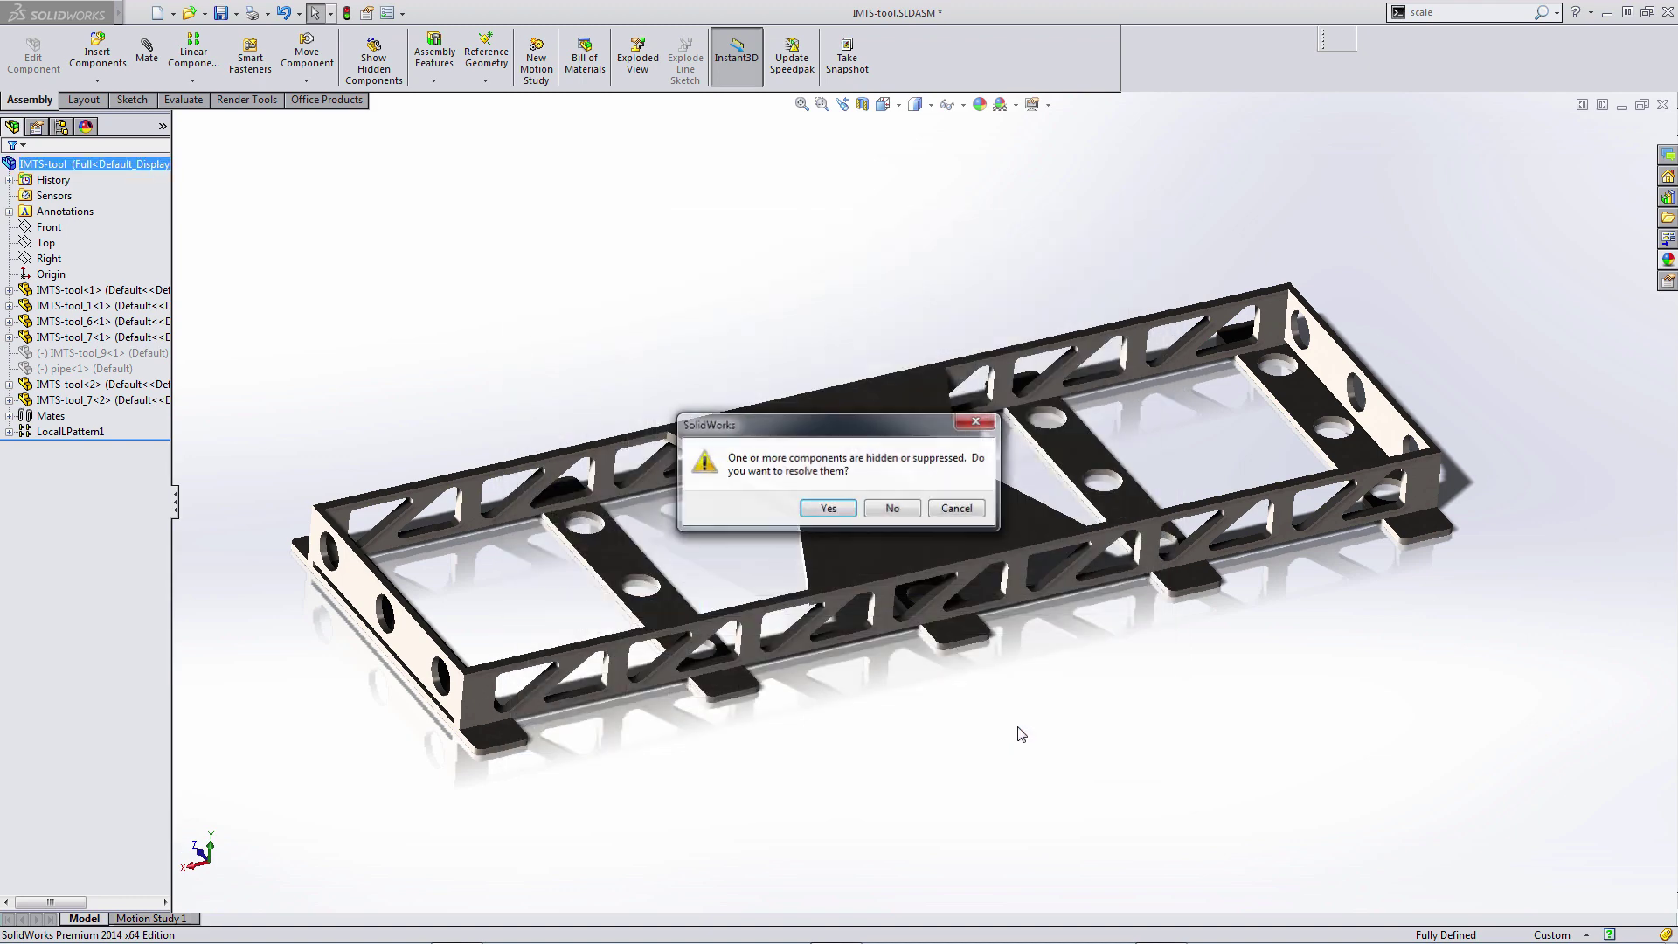
Decline resolving components, then show pipe<1> again and unsuppress the IMTS-tool_9<1> wedge.
{"action": "left_click", "coordinate": [893, 509]}
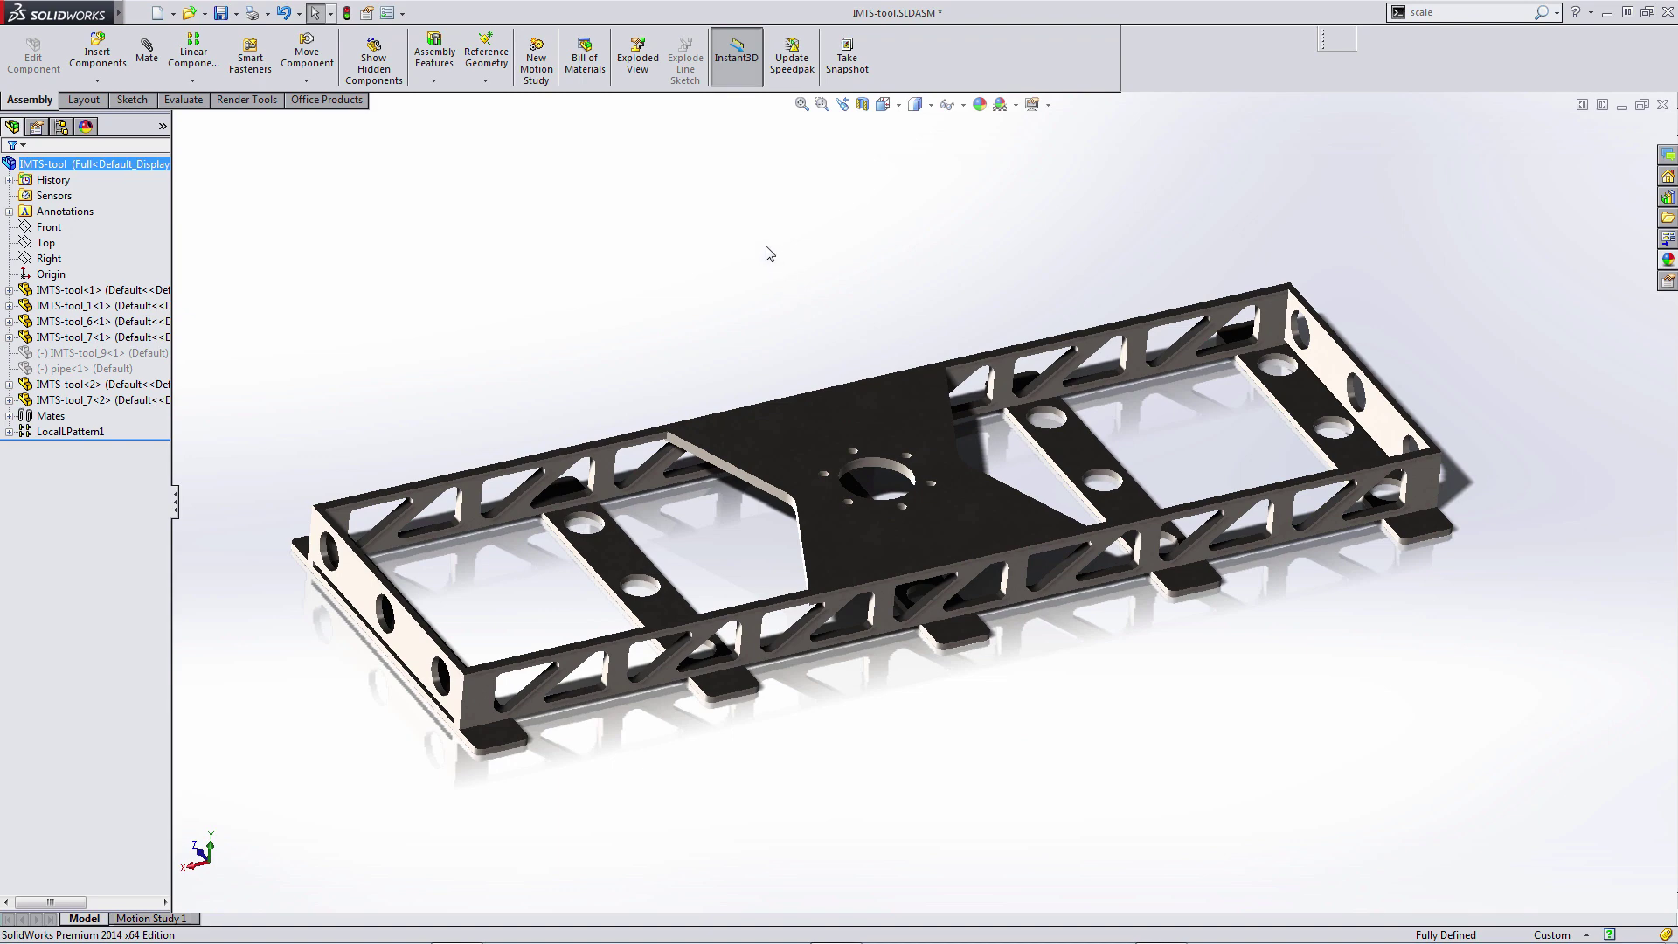
{"action": "left_click", "coordinate": [57, 369]}
{"action": "left_click", "coordinate": [111, 331]}
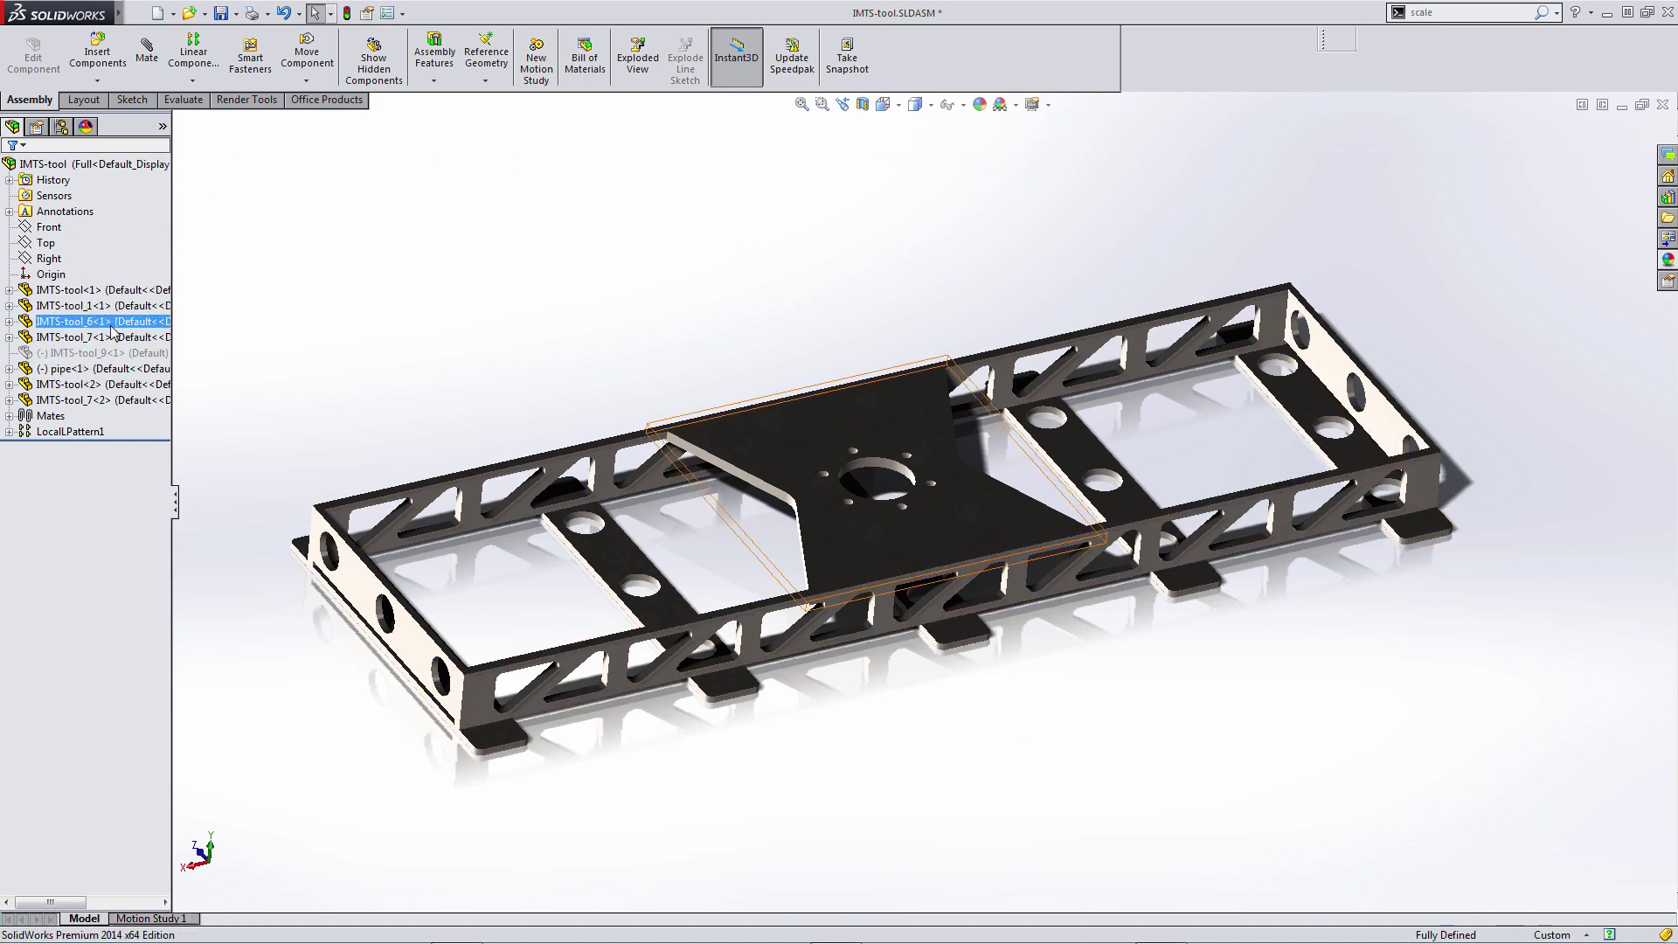
{"action": "left_click", "coordinate": [88, 353]}
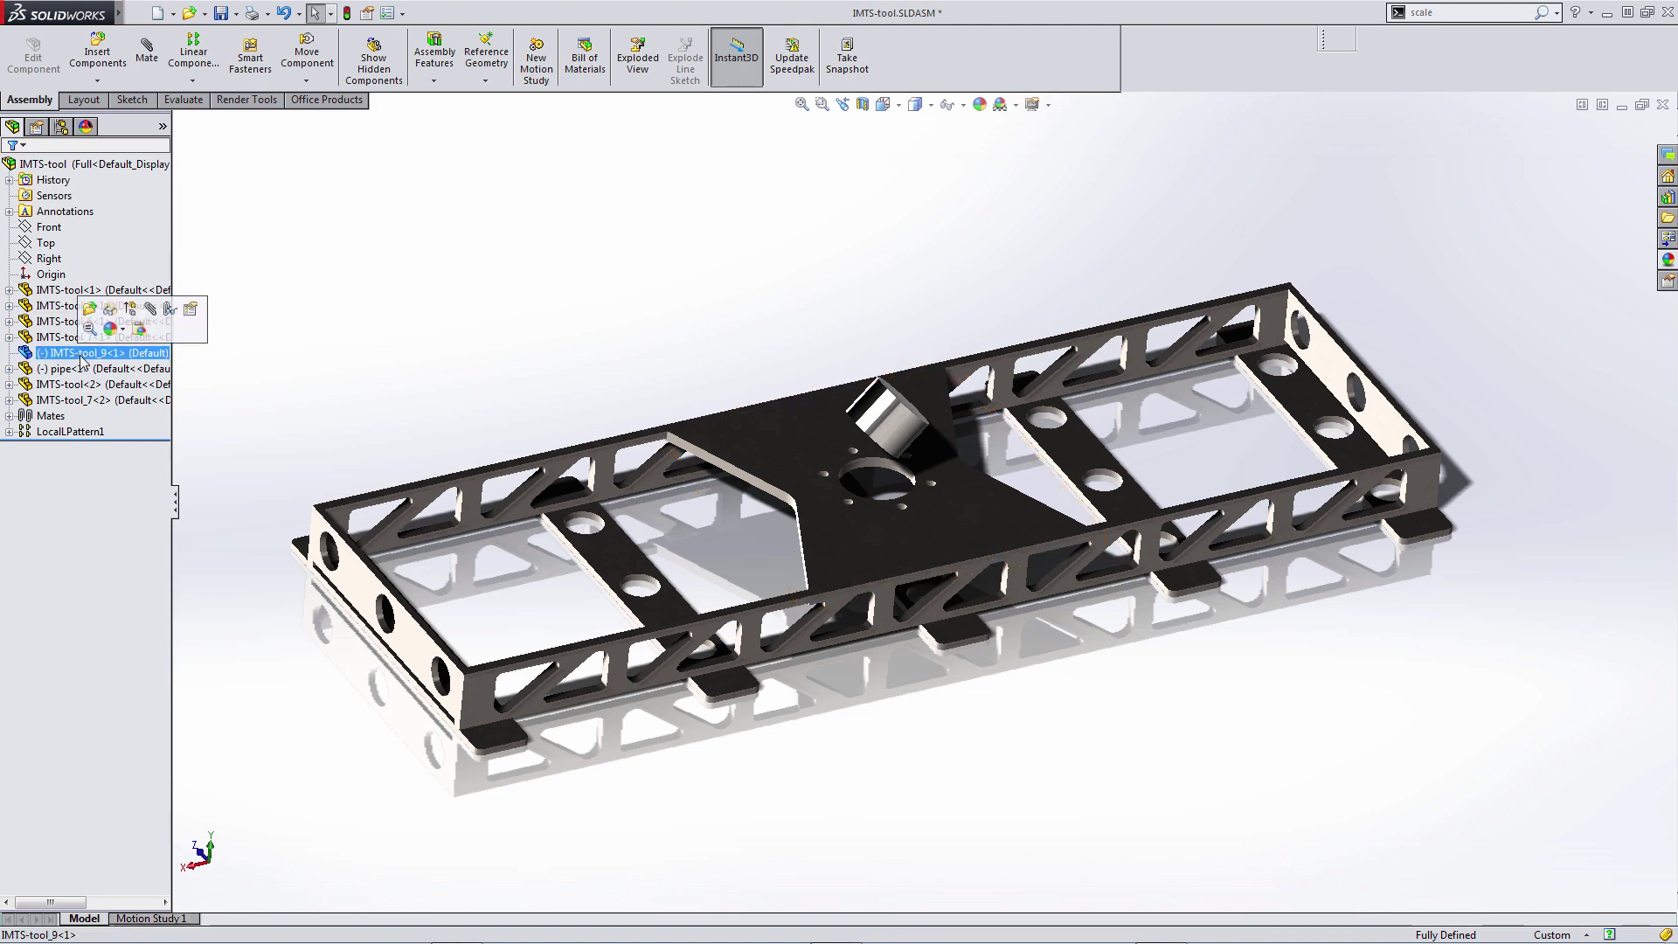
{"action": "left_click", "coordinate": [130, 312]}
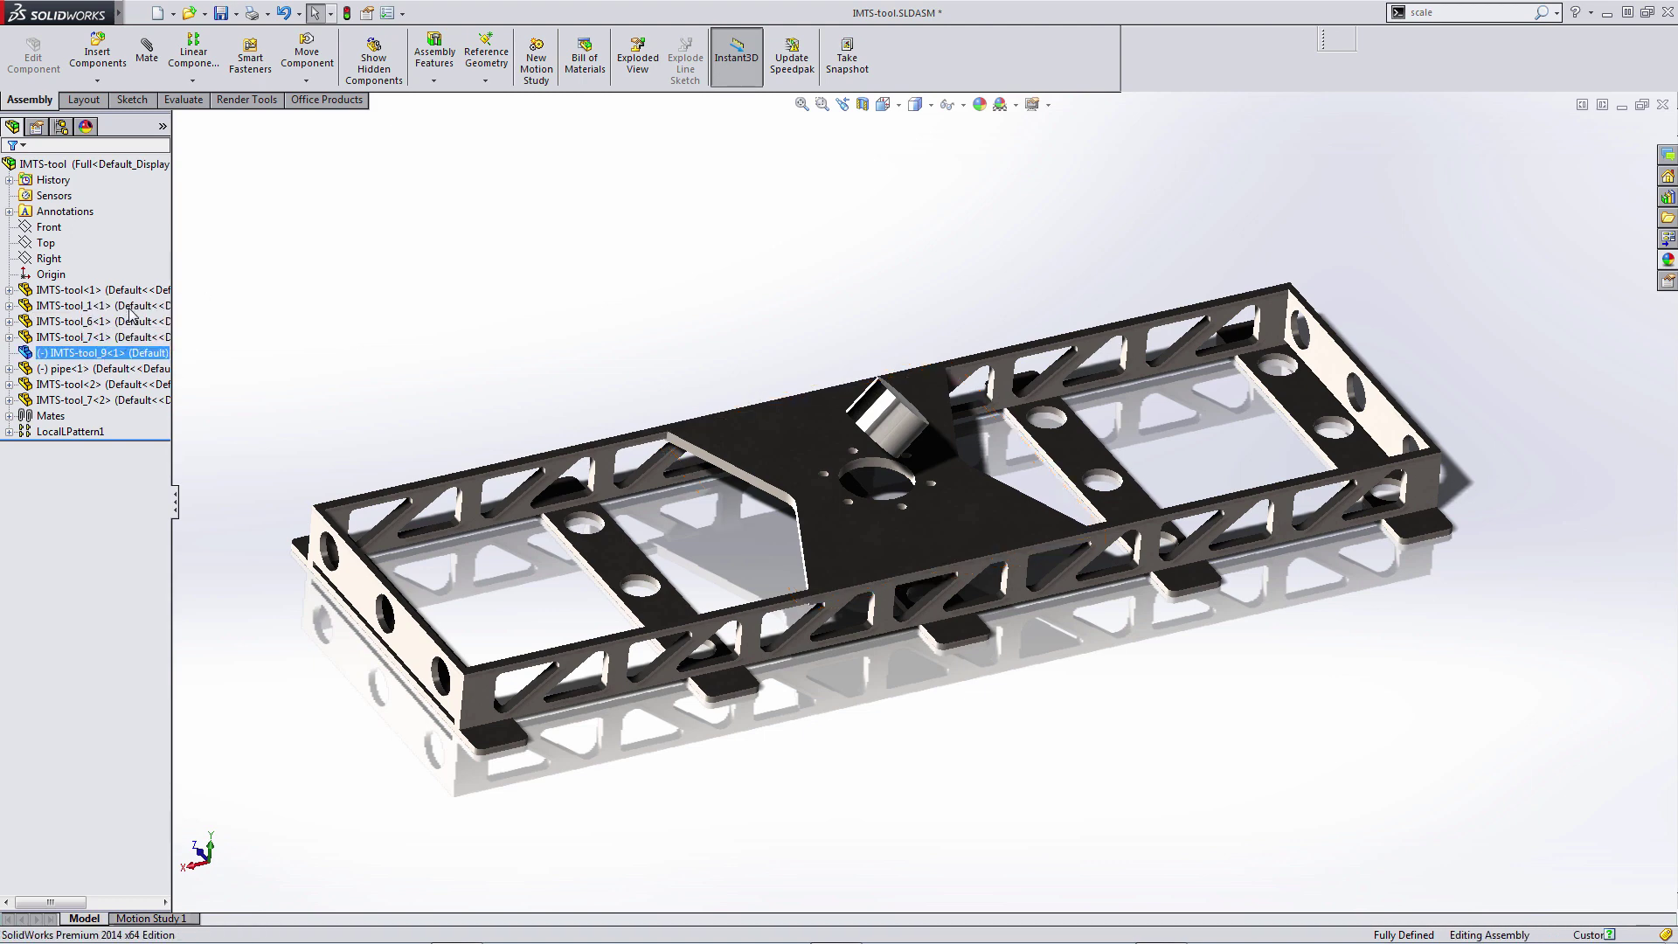
Suppress the frame end pieces, rails, upright plates and LocalPattern1 plates.
{"action": "left_click", "coordinate": [85, 398]}
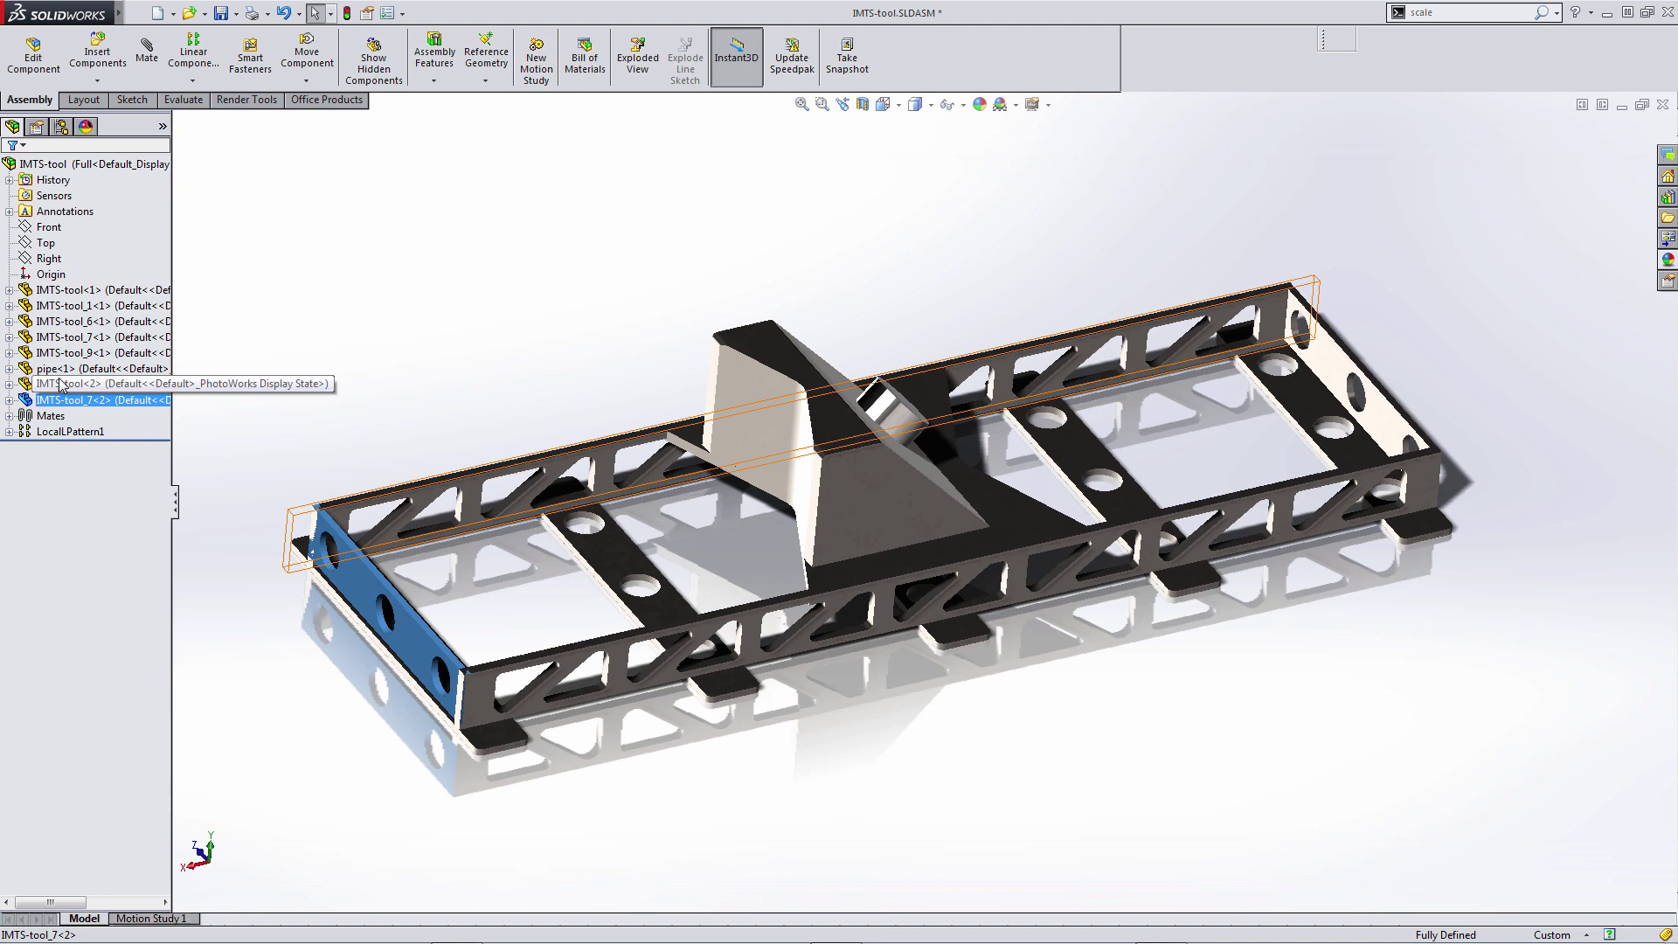
{"action": "left_click", "coordinate": [61, 385], "text": "ctrl"}
{"action": "left_click", "coordinate": [150, 329]}
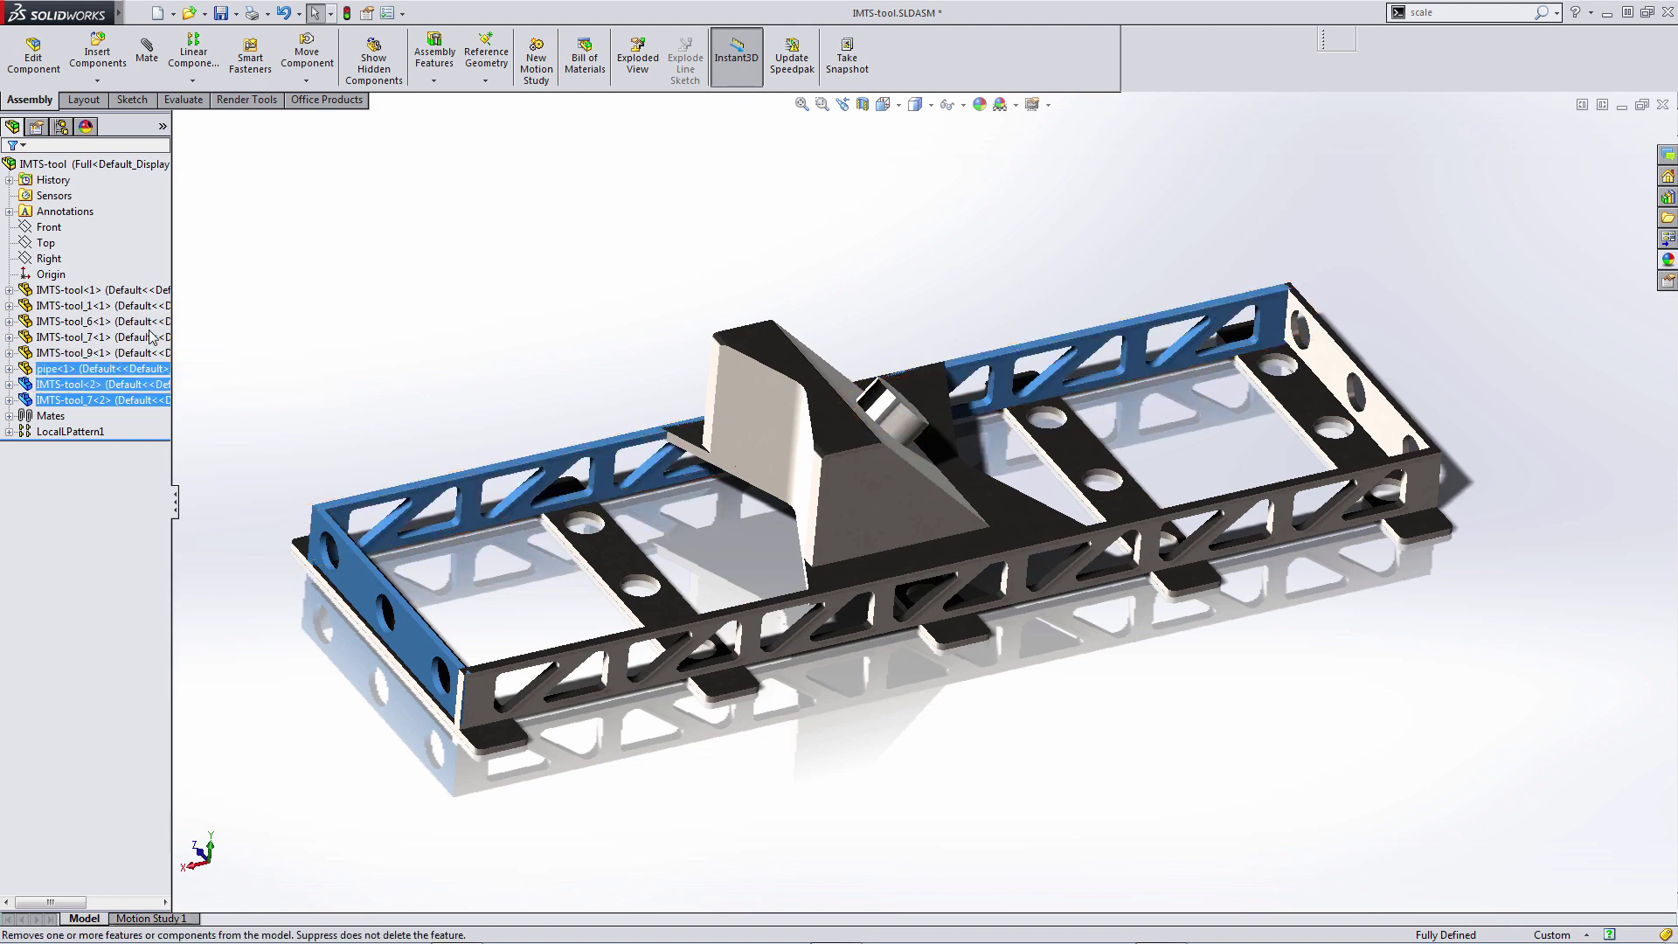
{"action": "left_click", "coordinate": [102, 337]}
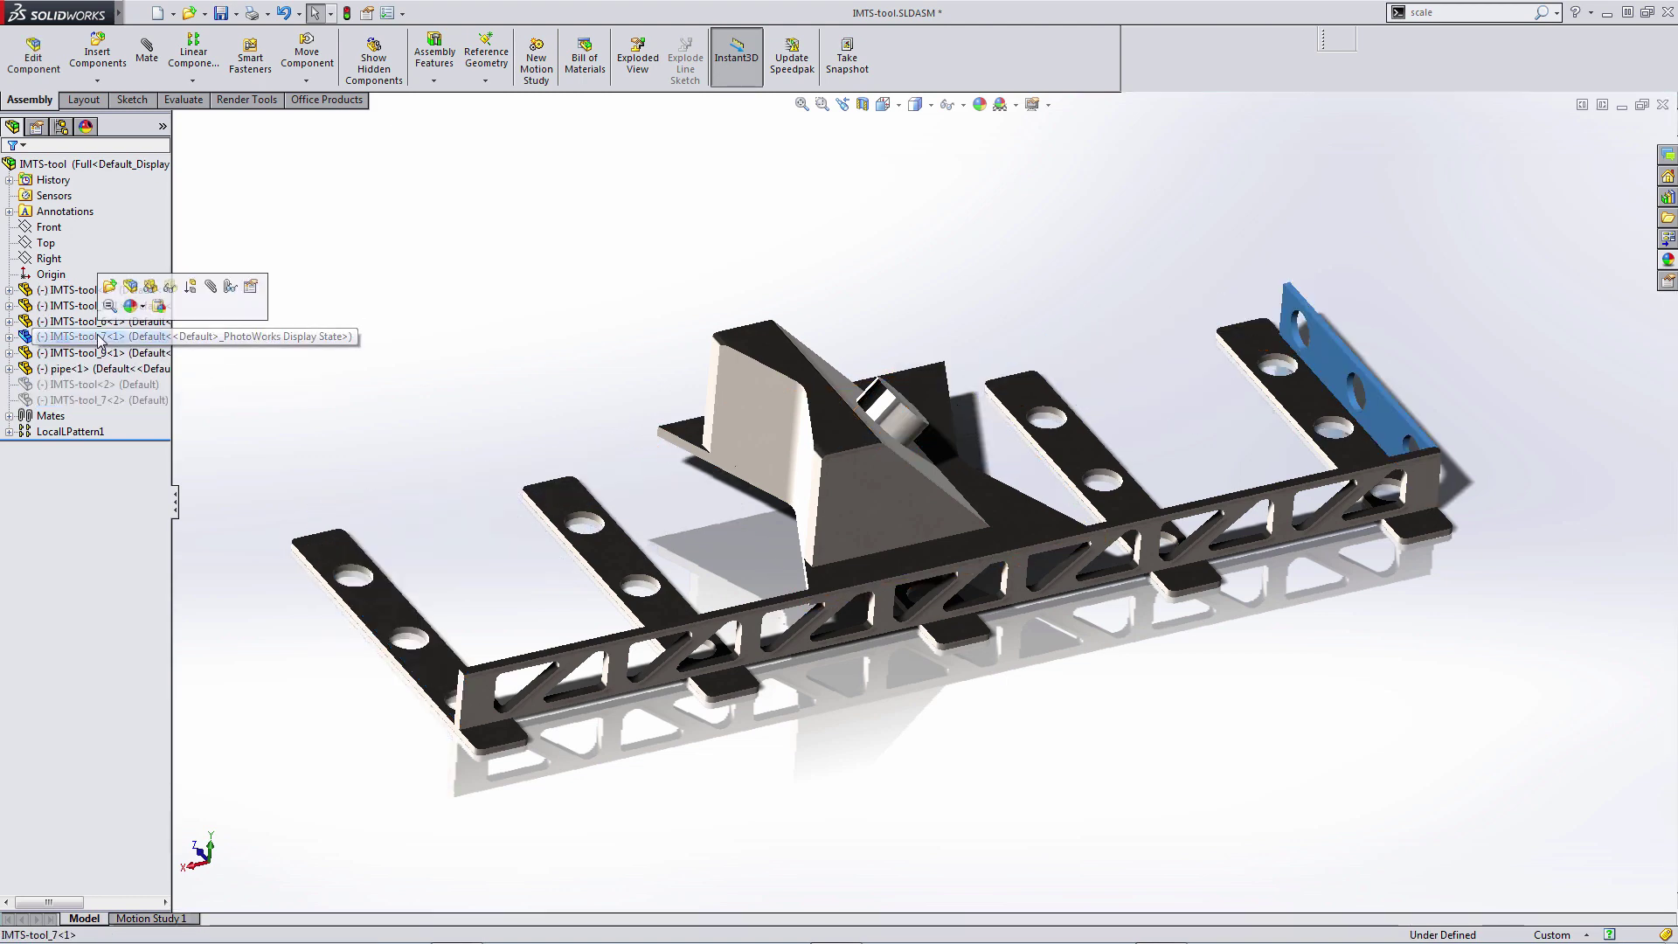
{"action": "left_click", "coordinate": [85, 306], "text": "shift"}
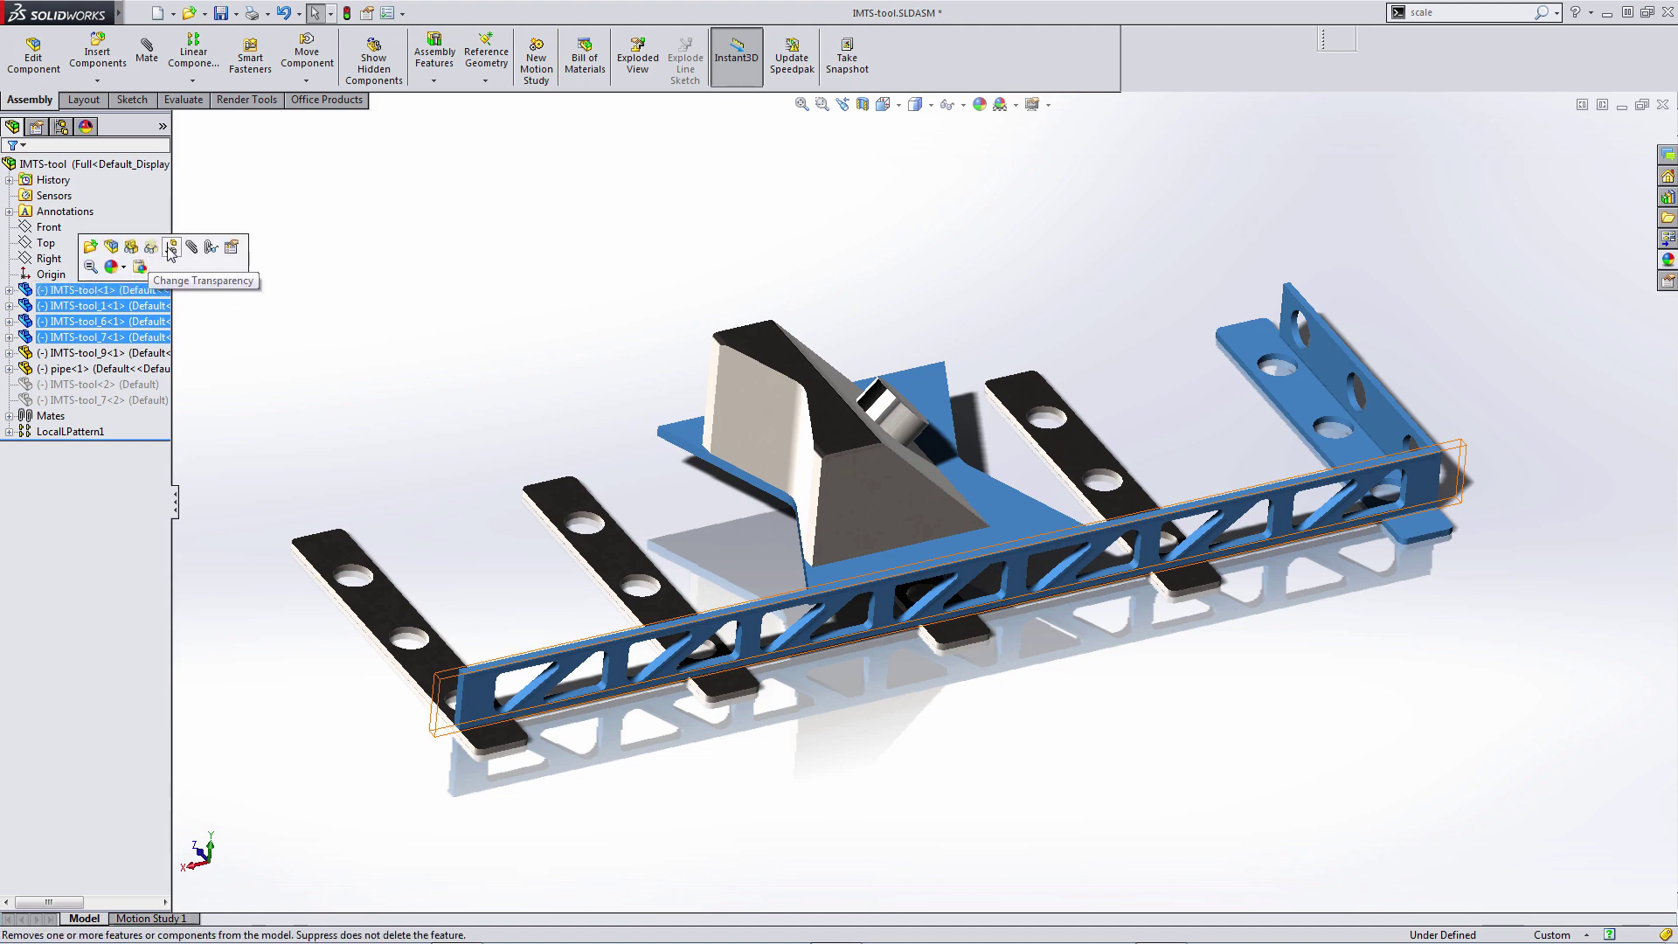
{"action": "left_click", "coordinate": [149, 251]}
{"action": "left_click", "coordinate": [70, 431]}
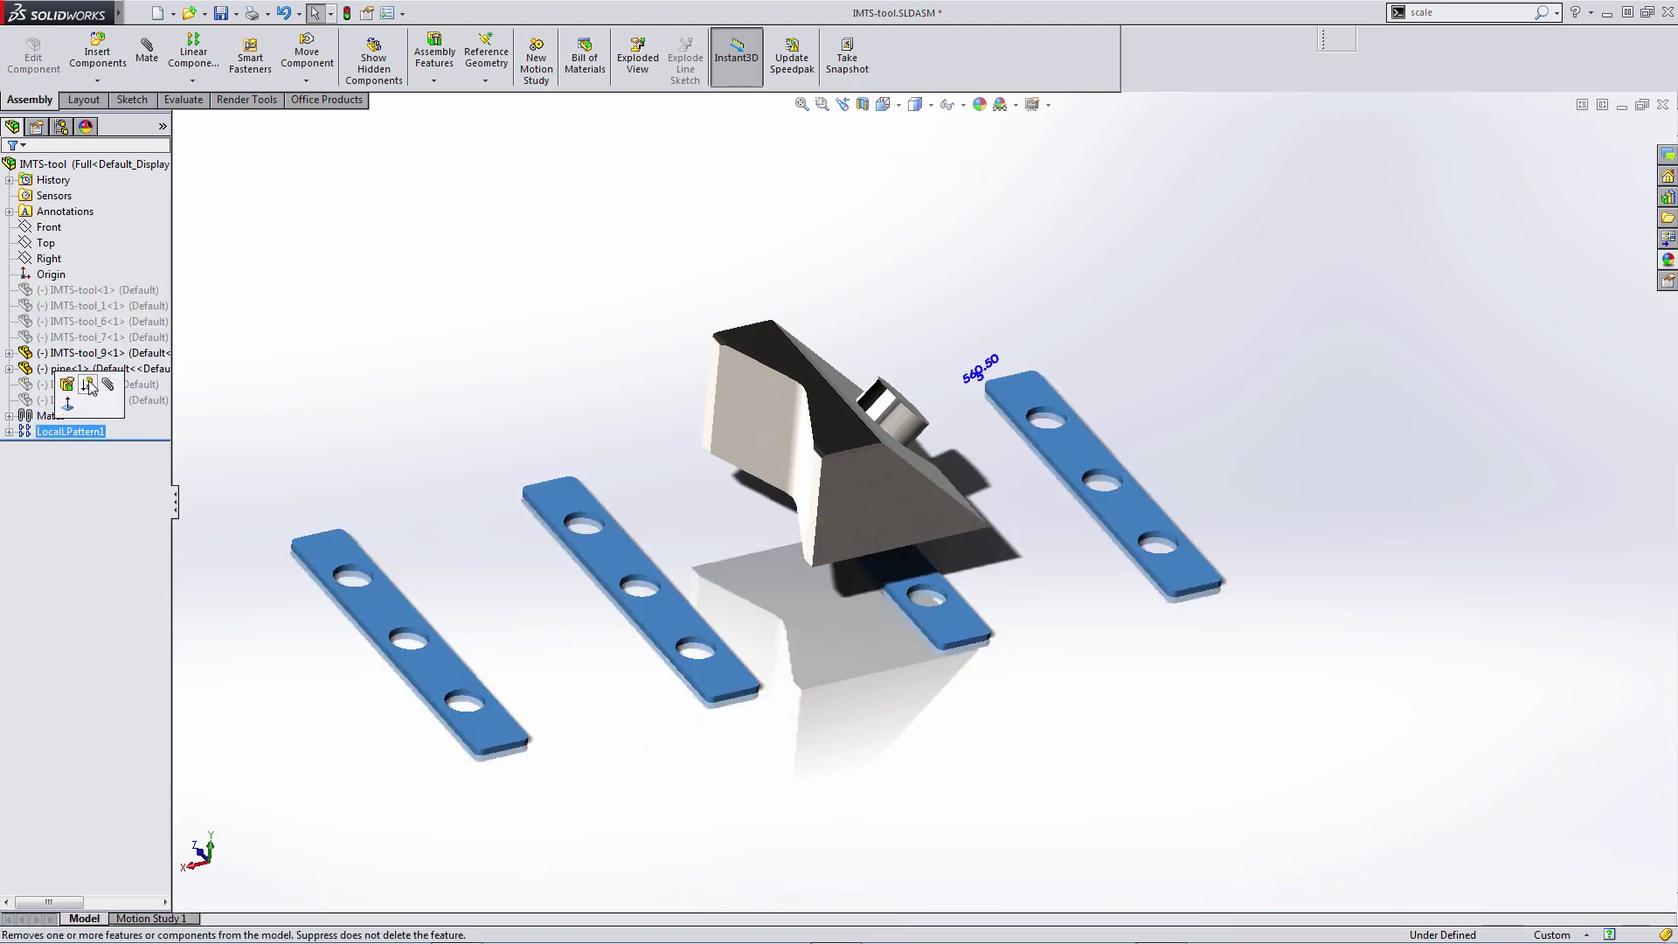
{"action": "left_click", "coordinate": [111, 382]}
{"action": "left_click", "coordinate": [382, 357]}
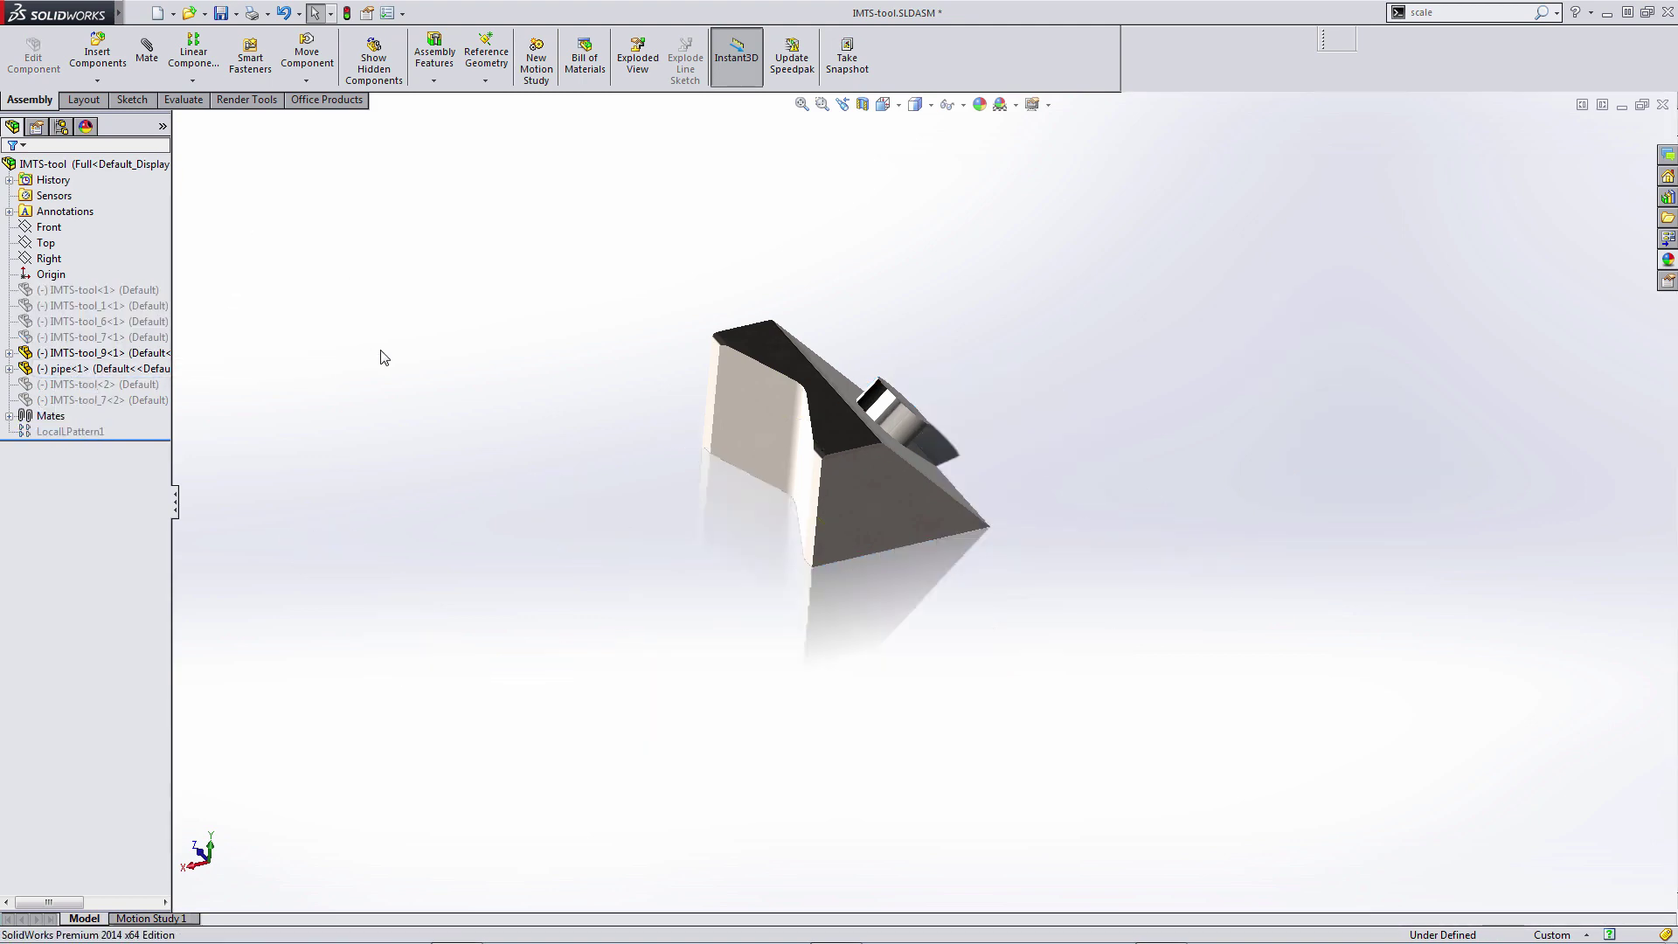
Export the wedge-and-pipe assembly as a second Parasolid (*.x_t) file in CADimport\models, without resolving components.
{"action": "left_click", "coordinate": [236, 14]}
{"action": "left_click", "coordinate": [253, 52]}
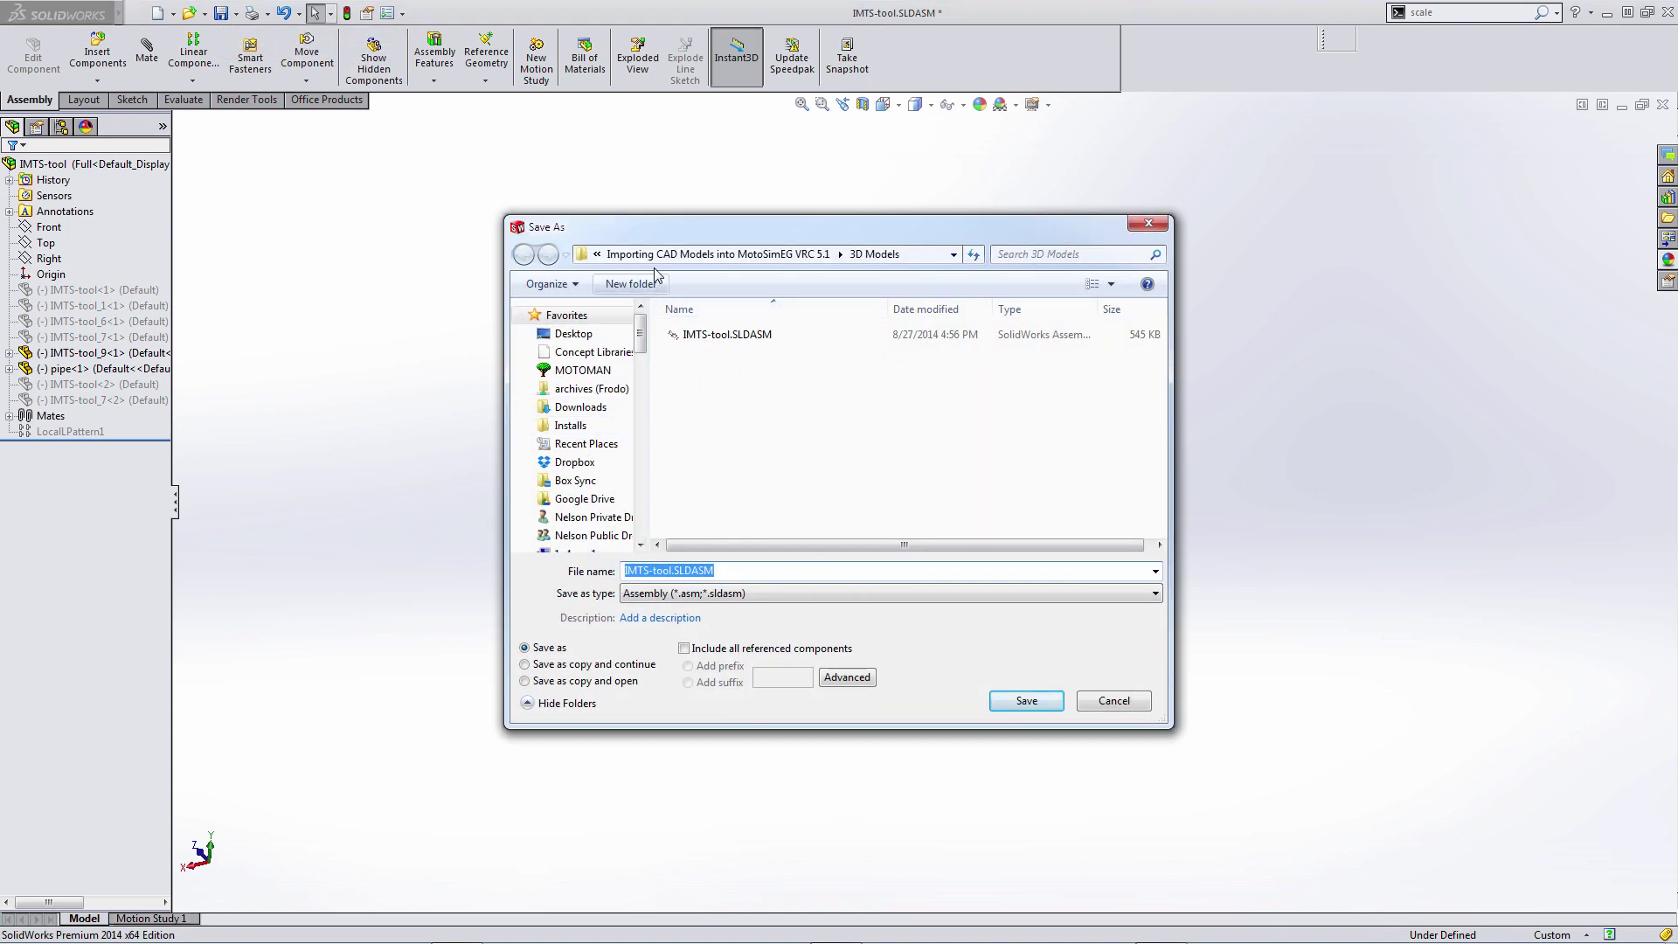
{"action": "left_click", "coordinate": [717, 255]}
{"action": "double_click", "coordinate": [691, 355]}
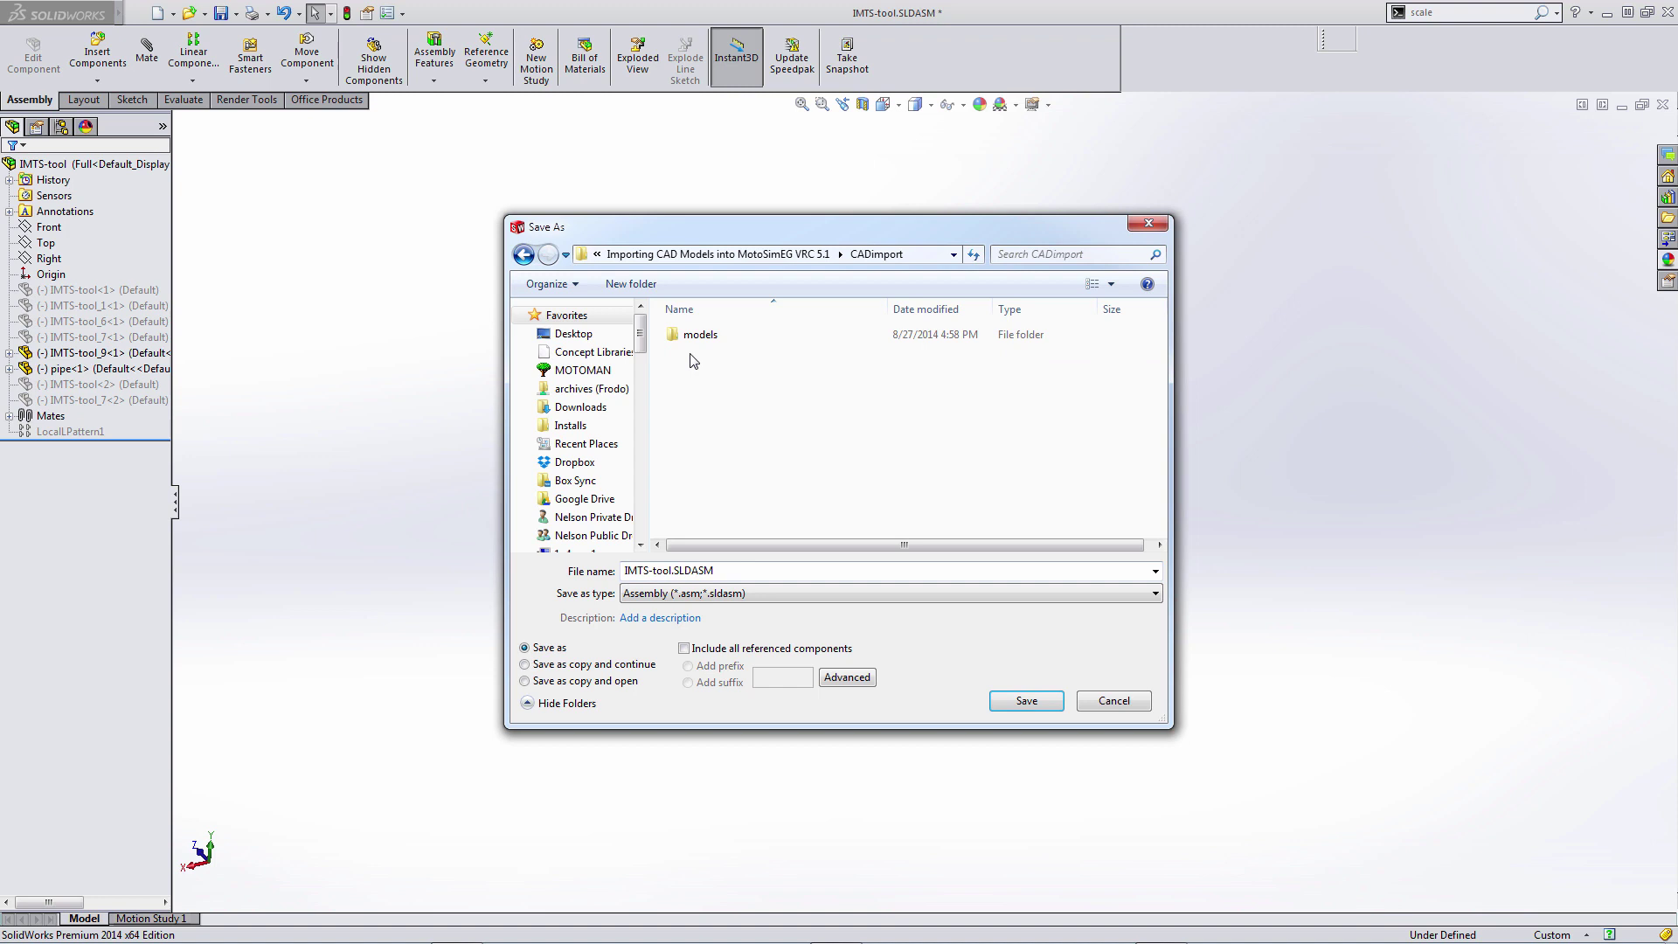
{"action": "double_click", "coordinate": [688, 337]}
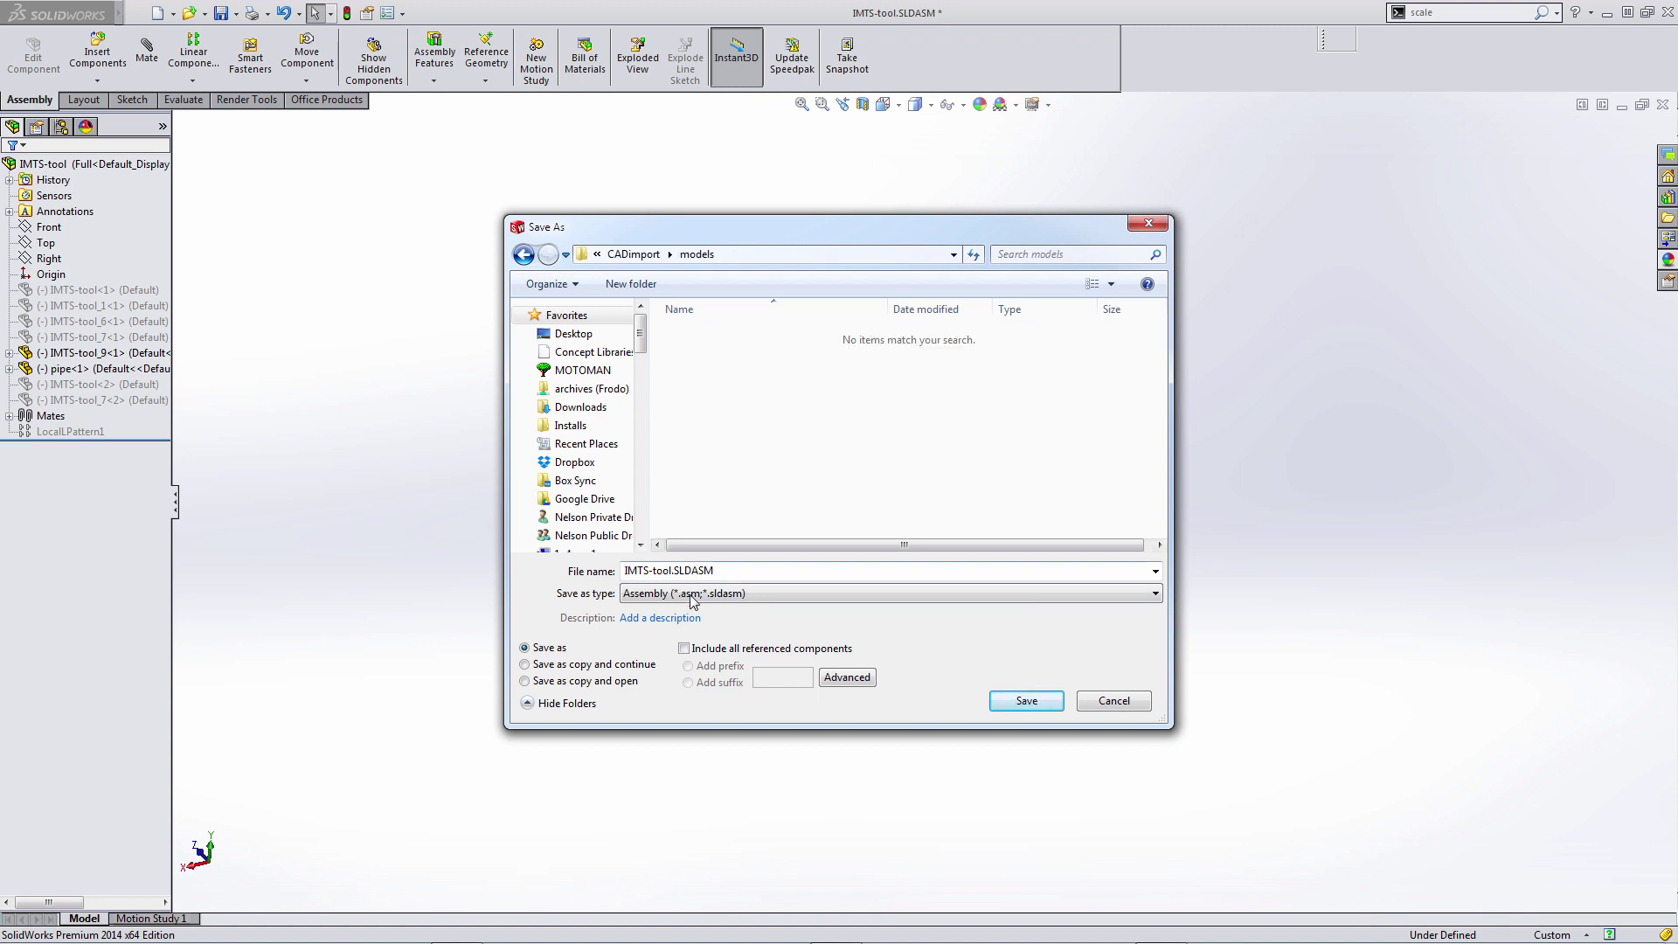
{"action": "left_click", "coordinate": [695, 595]}
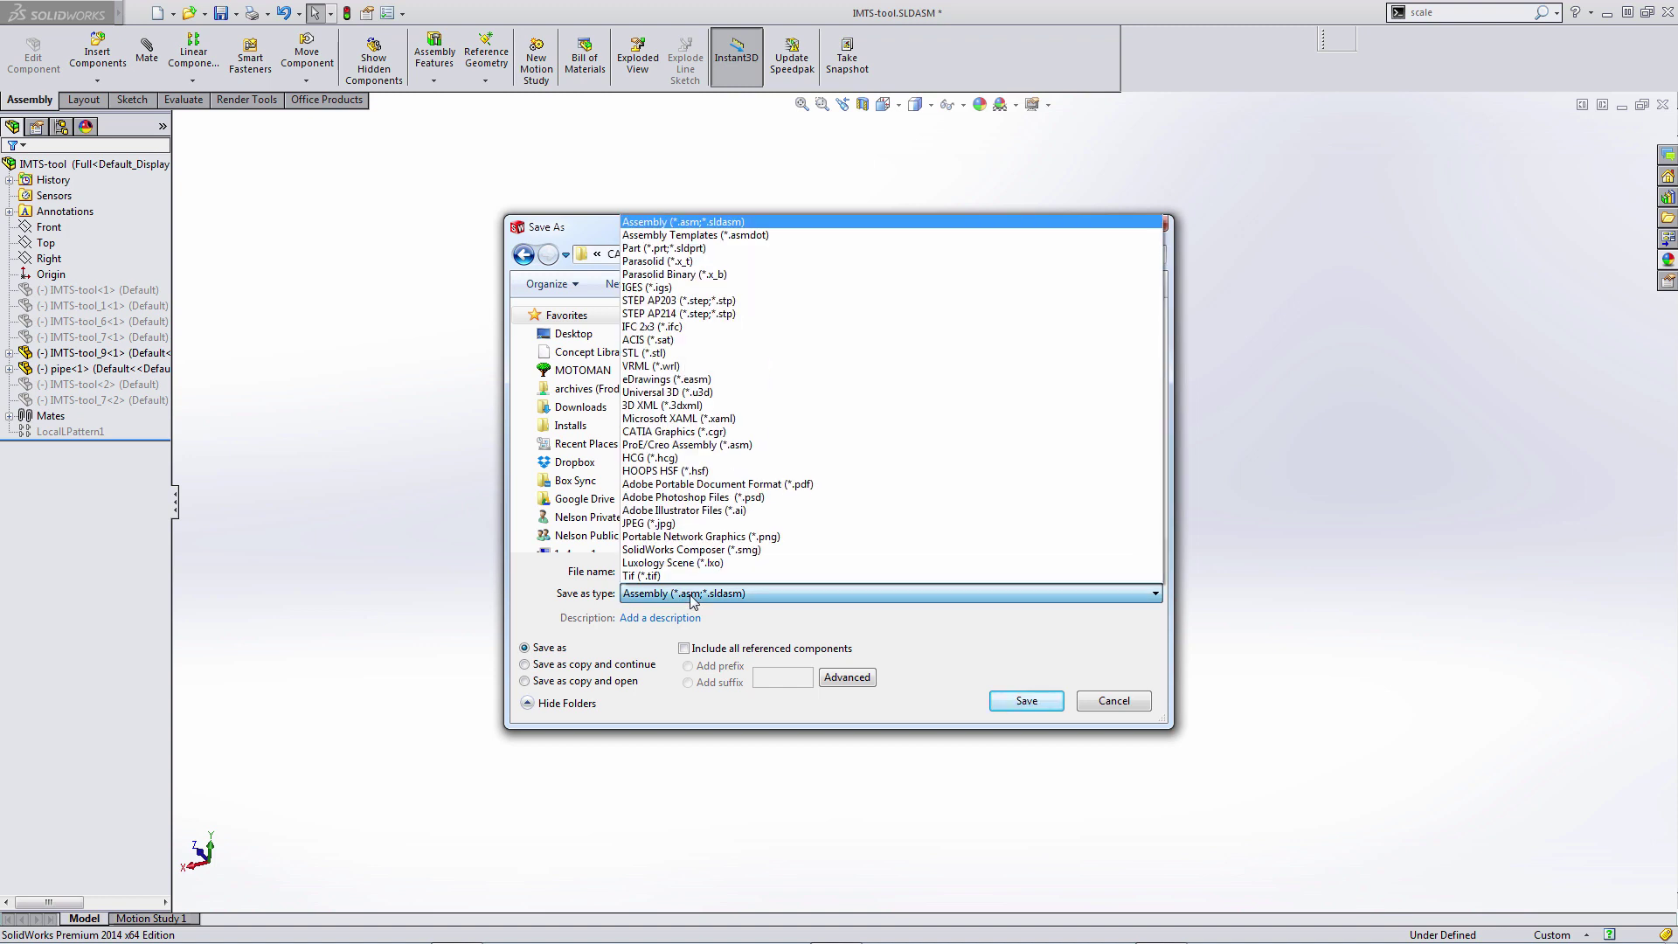
{"action": "left_click", "coordinate": [687, 261]}
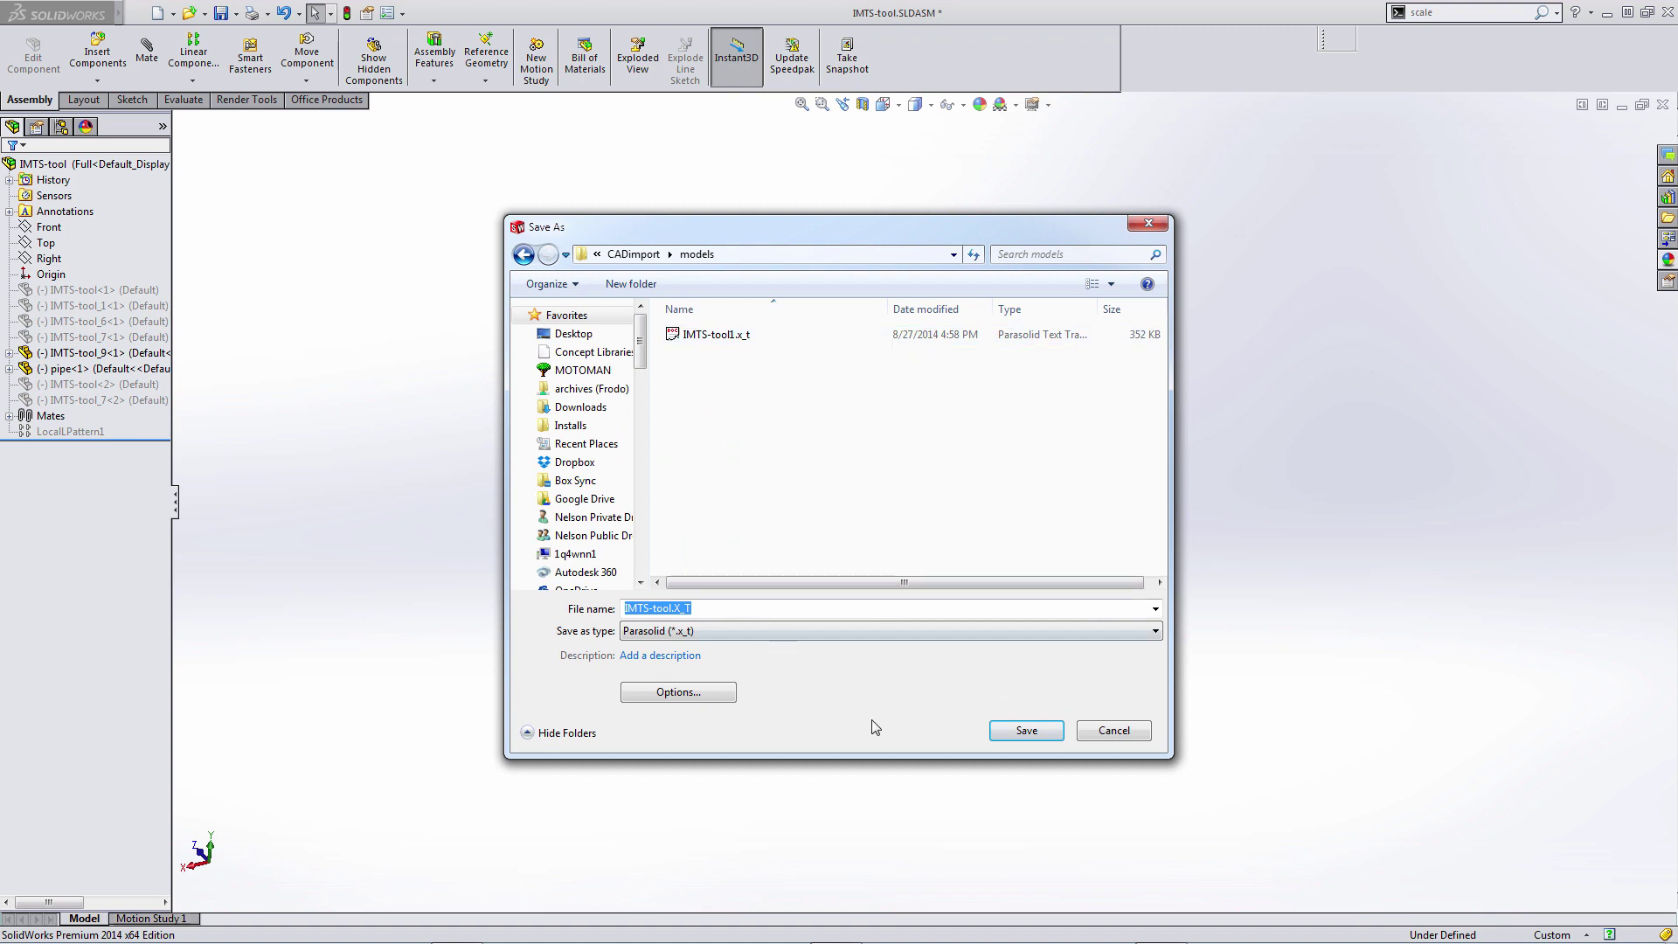
{"action": "left_click", "coordinate": [671, 609]}
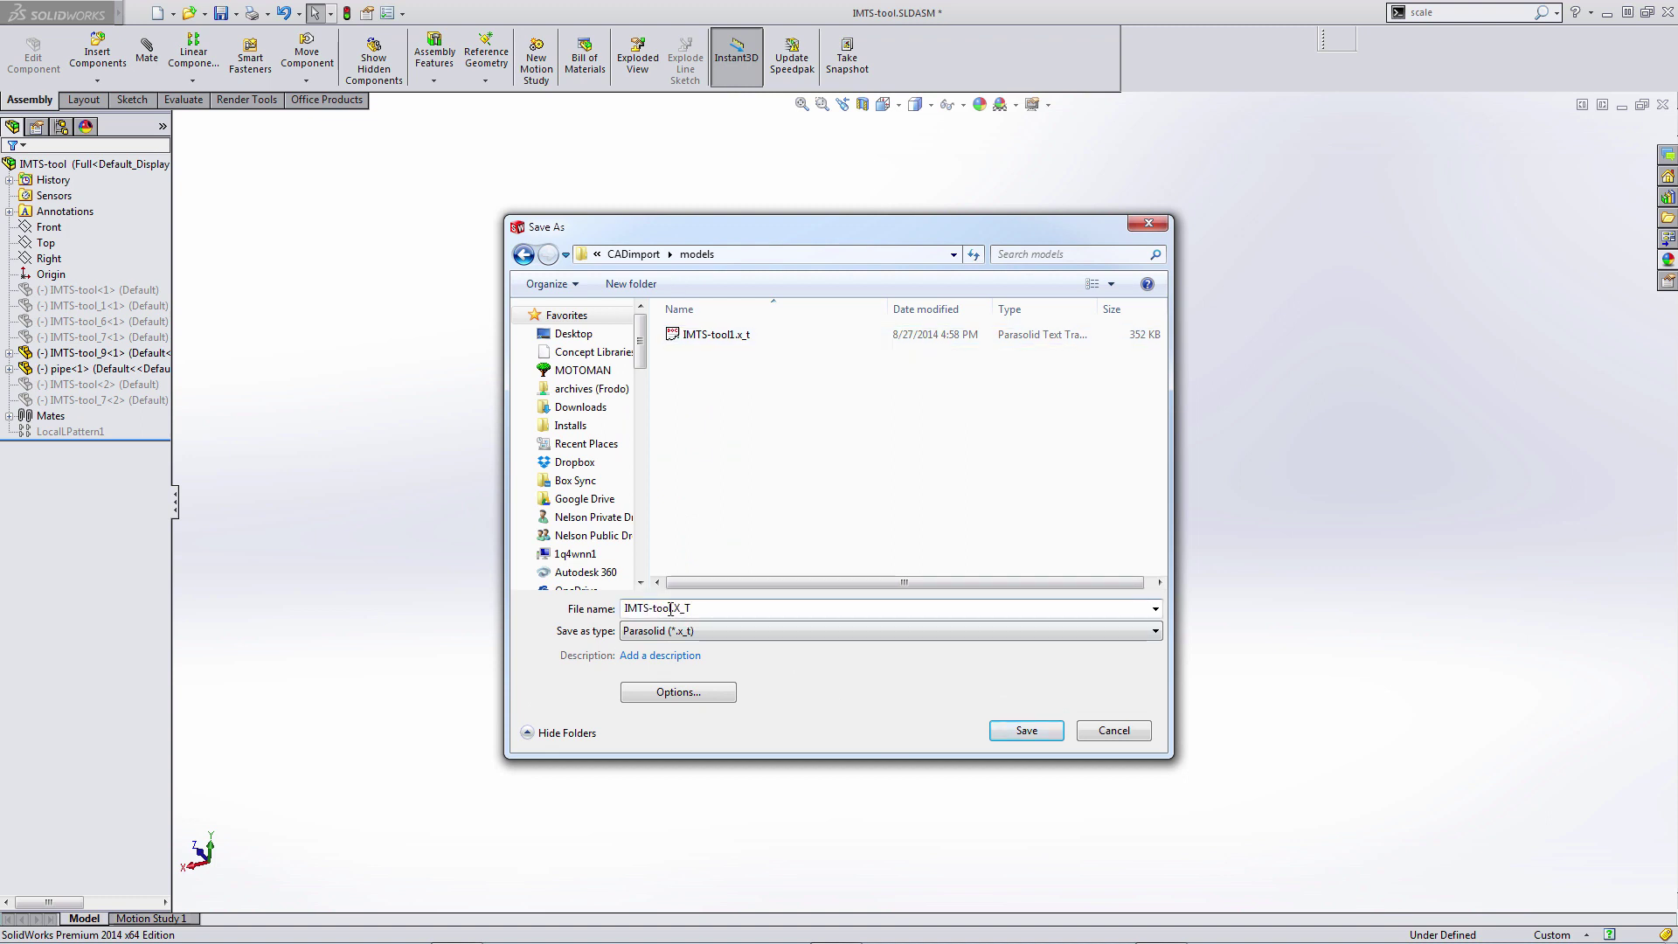
{"action": "key", "text": "Return"}
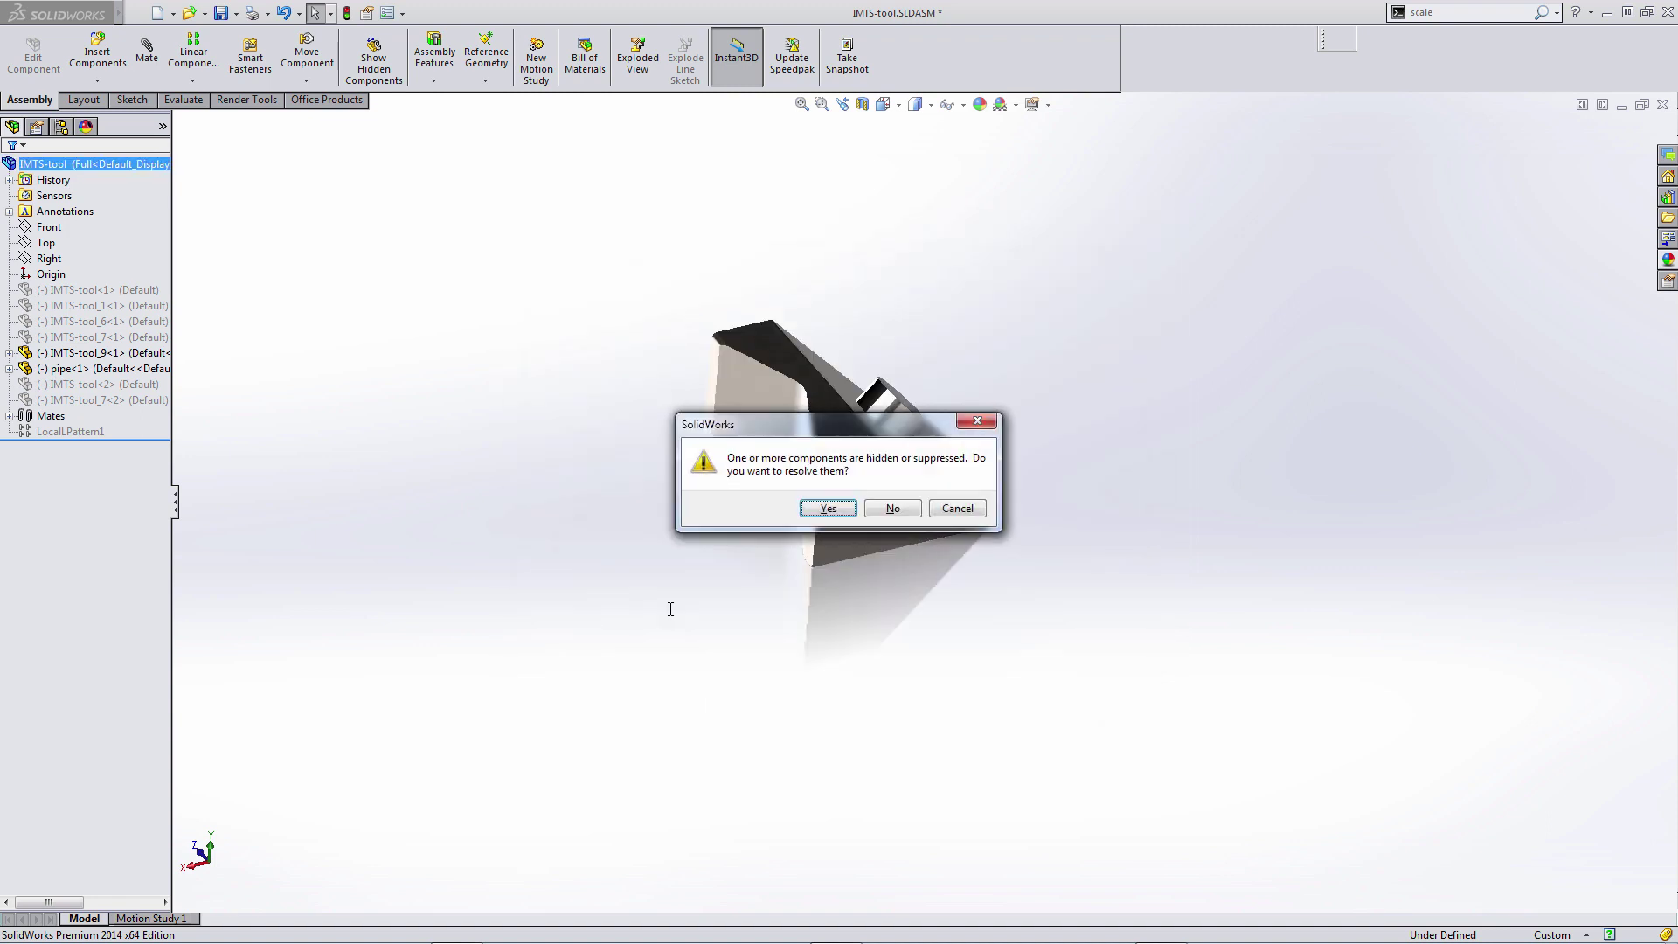
{"action": "left_click", "coordinate": [895, 505]}
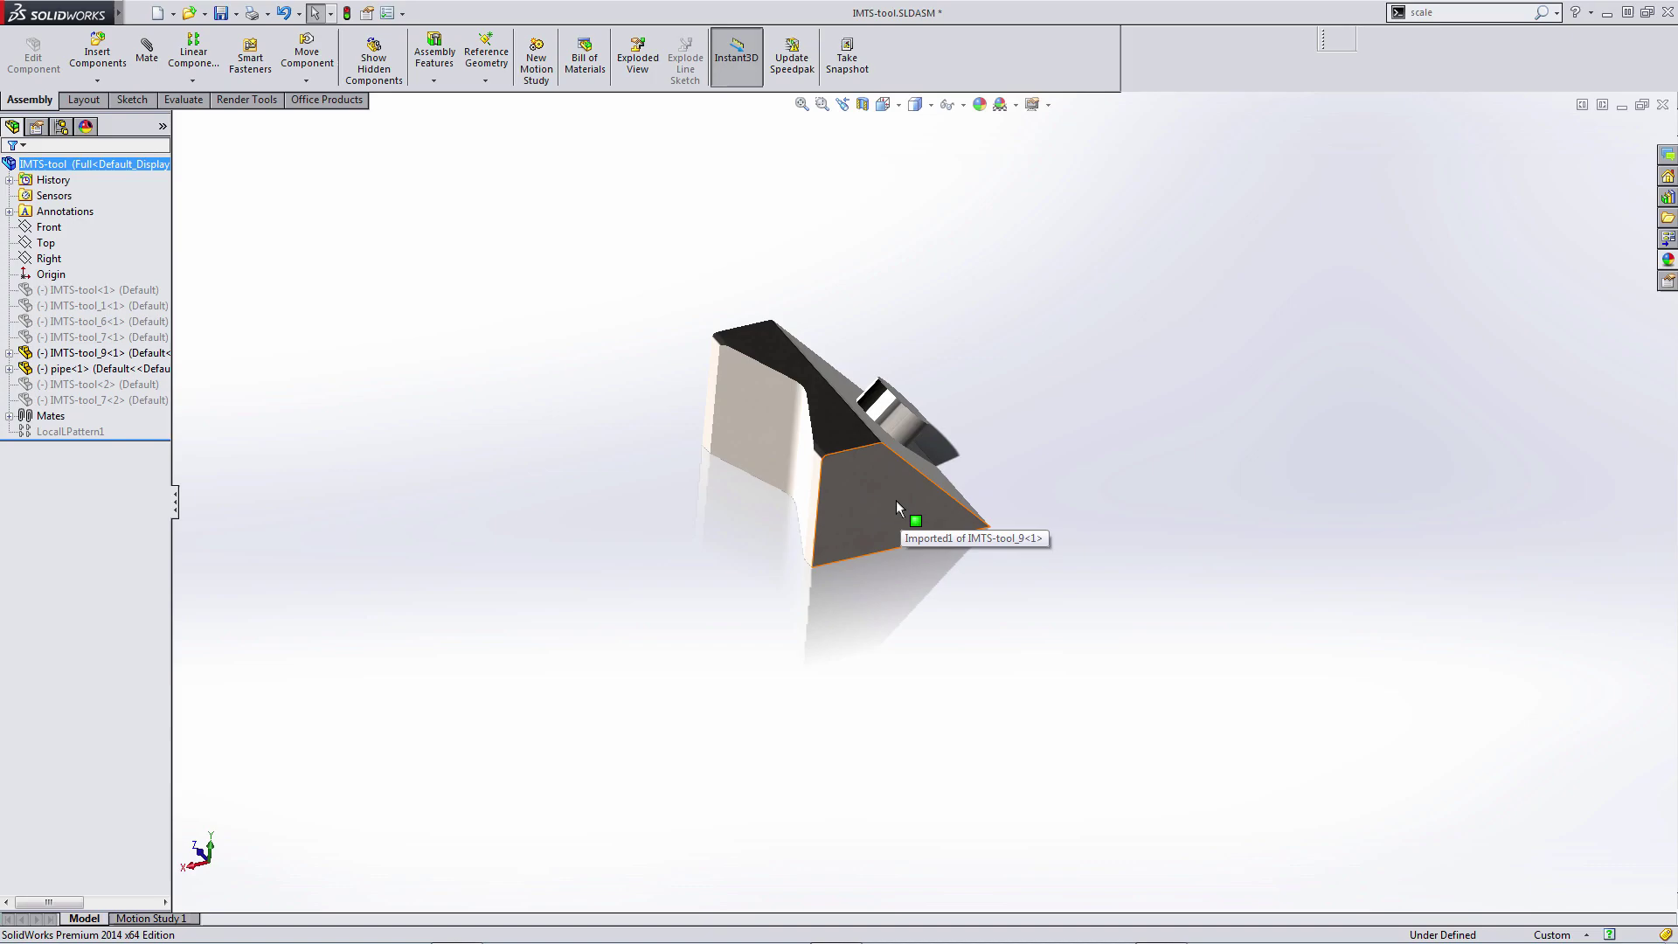
Back in MotoSimEG-VRC, show the CadTree and add a model entry IMTS-tool1 using IMTS-tool1.x_t as Model data.
{"action": "key", "text": "super+Tab"}
{"action": "key", "text": "super+Tab"}
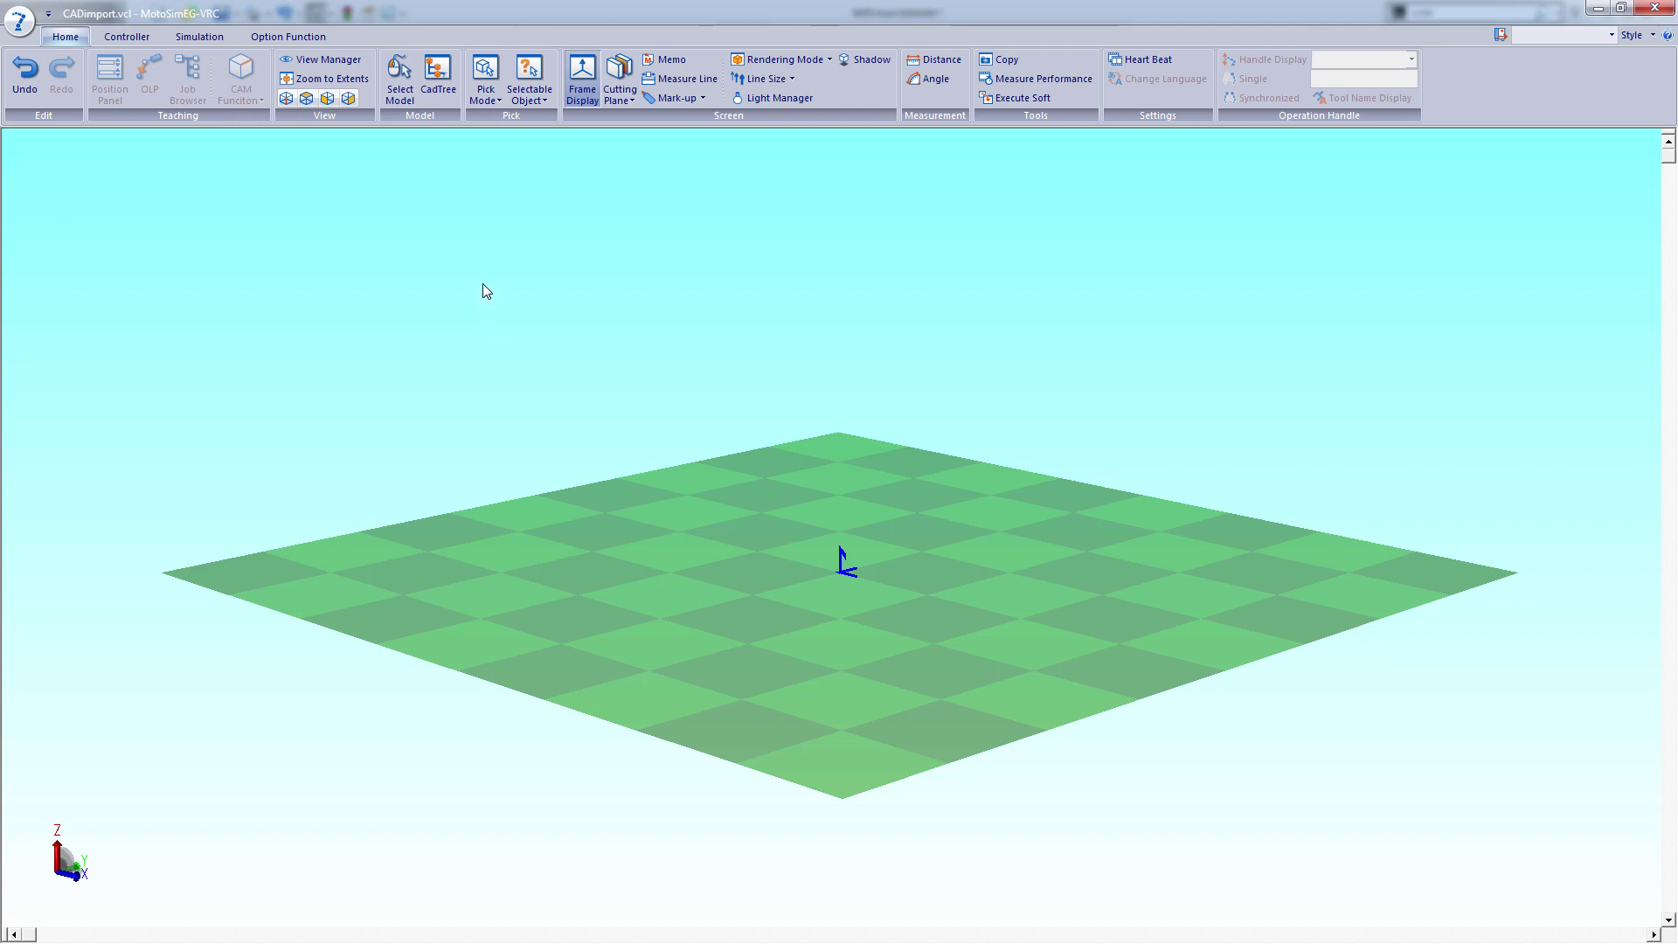
{"action": "left_click", "coordinate": [439, 77]}
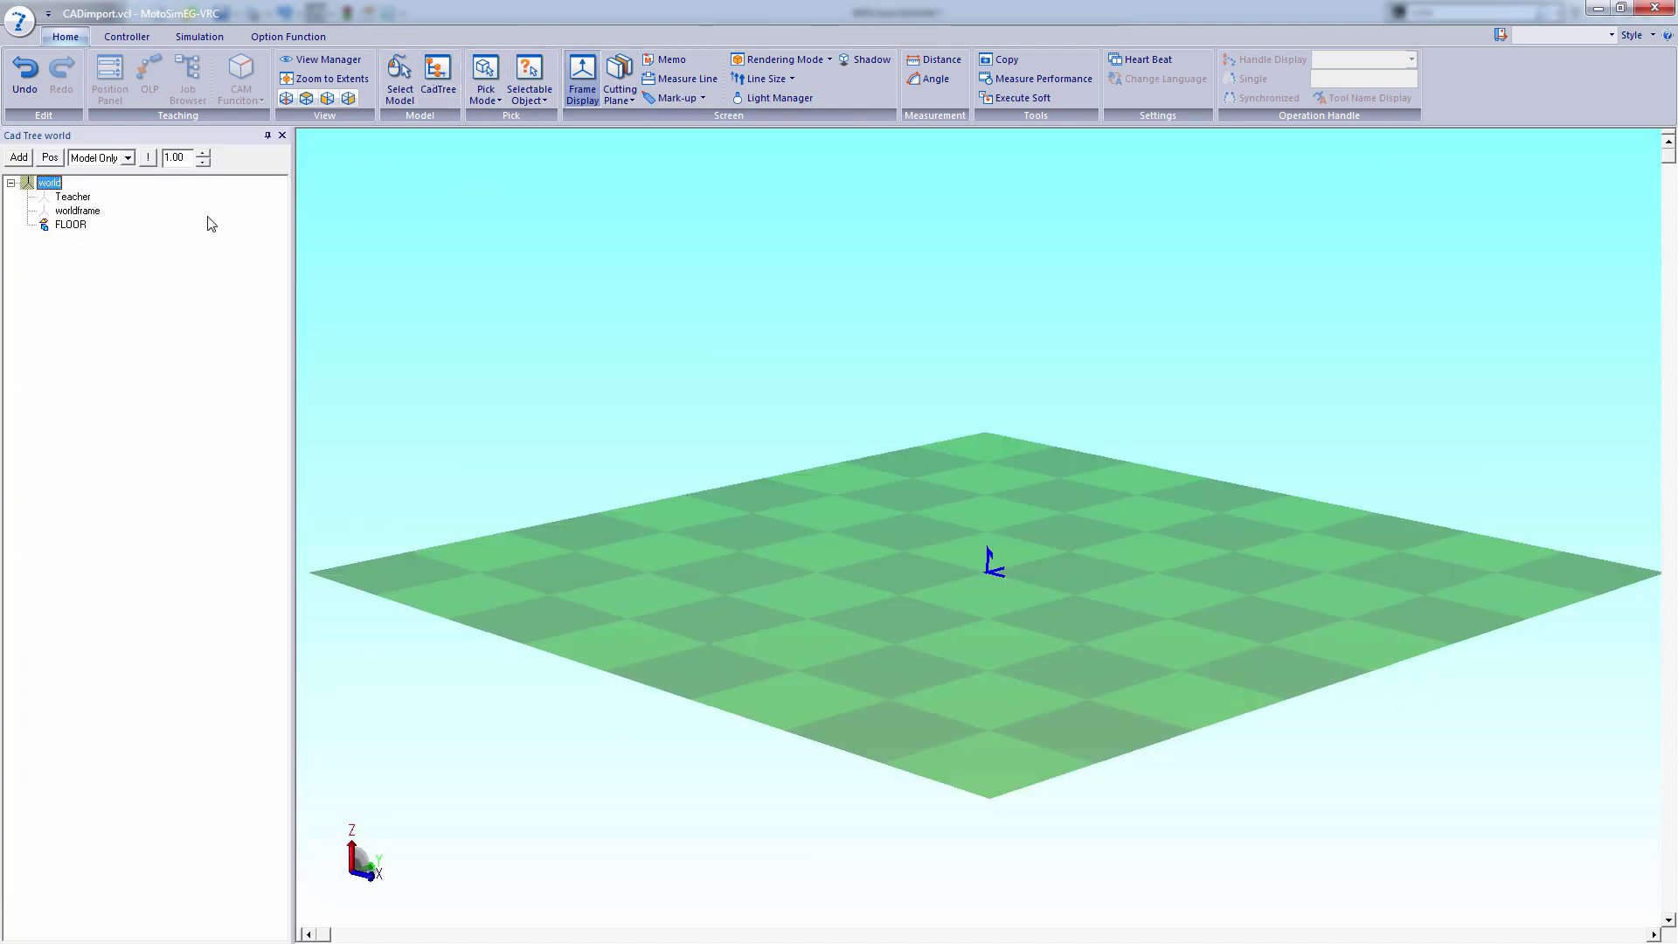
{"action": "left_click", "coordinate": [19, 159]}
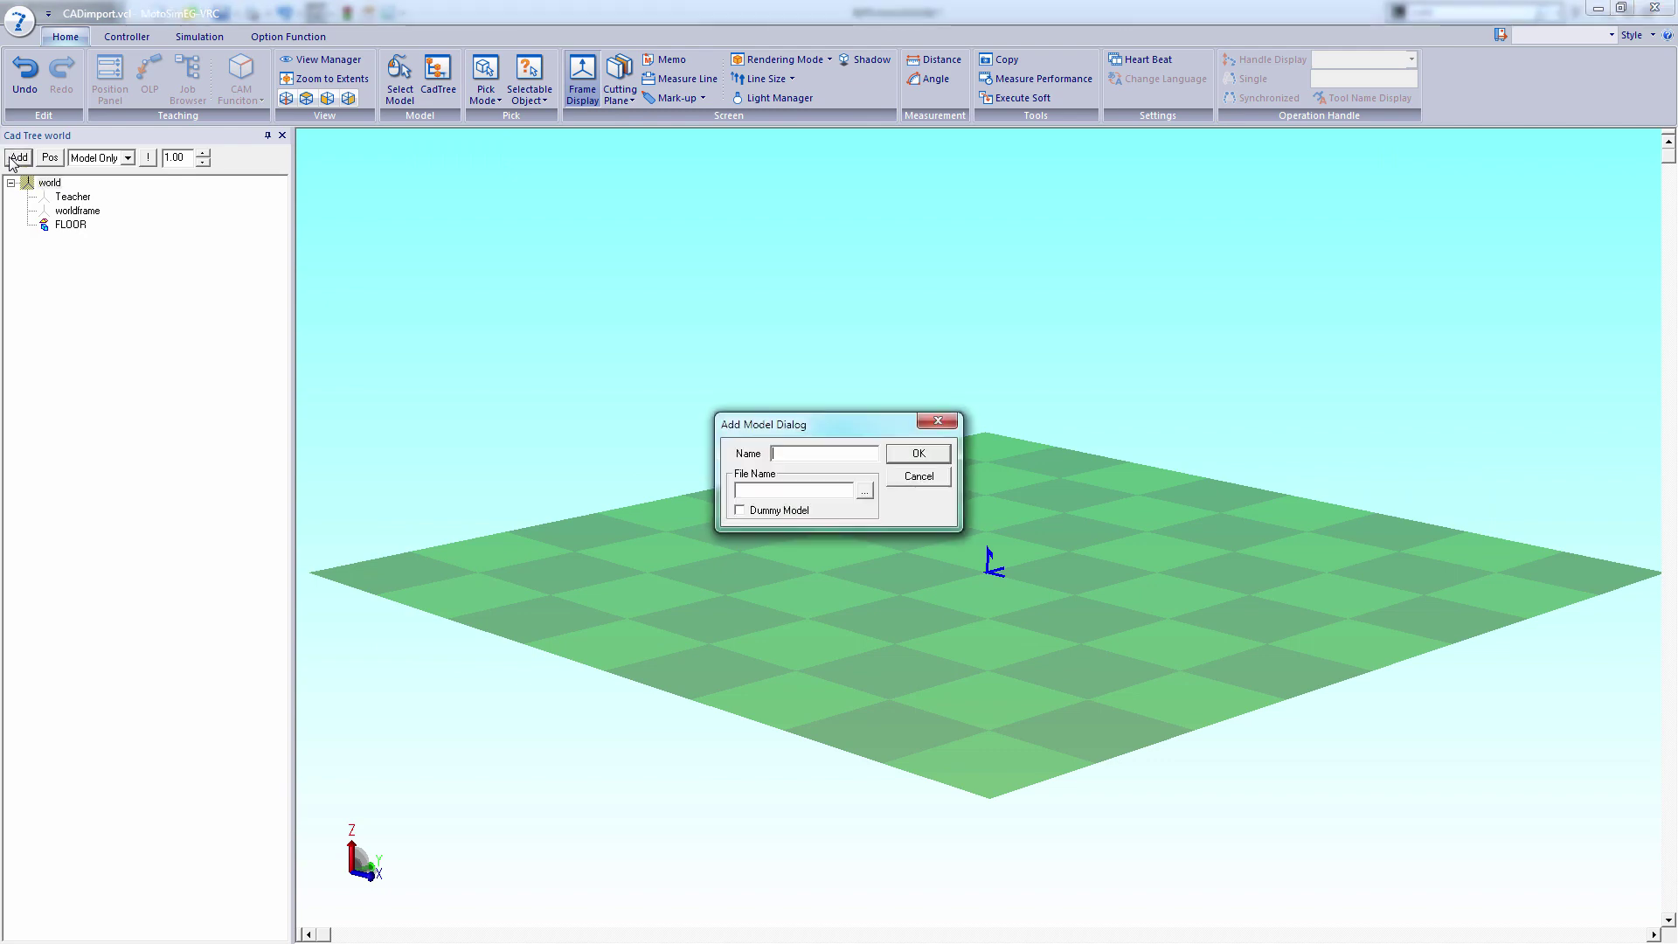
{"action": "left_click", "coordinate": [865, 491]}
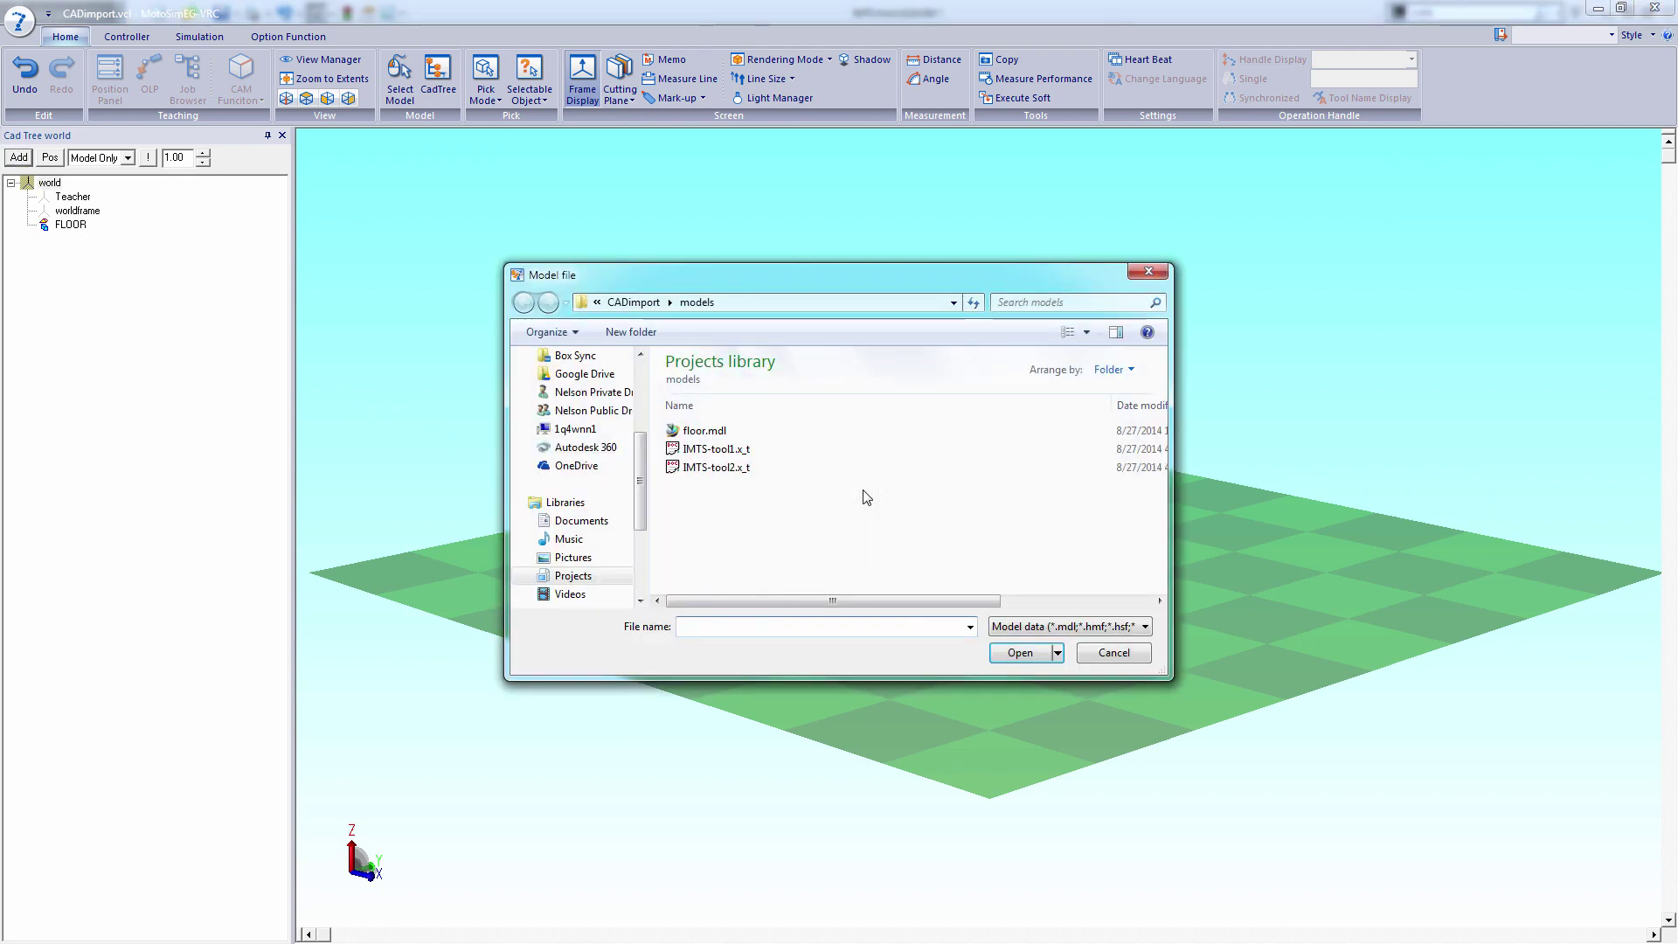
{"action": "left_click", "coordinate": [704, 449]}
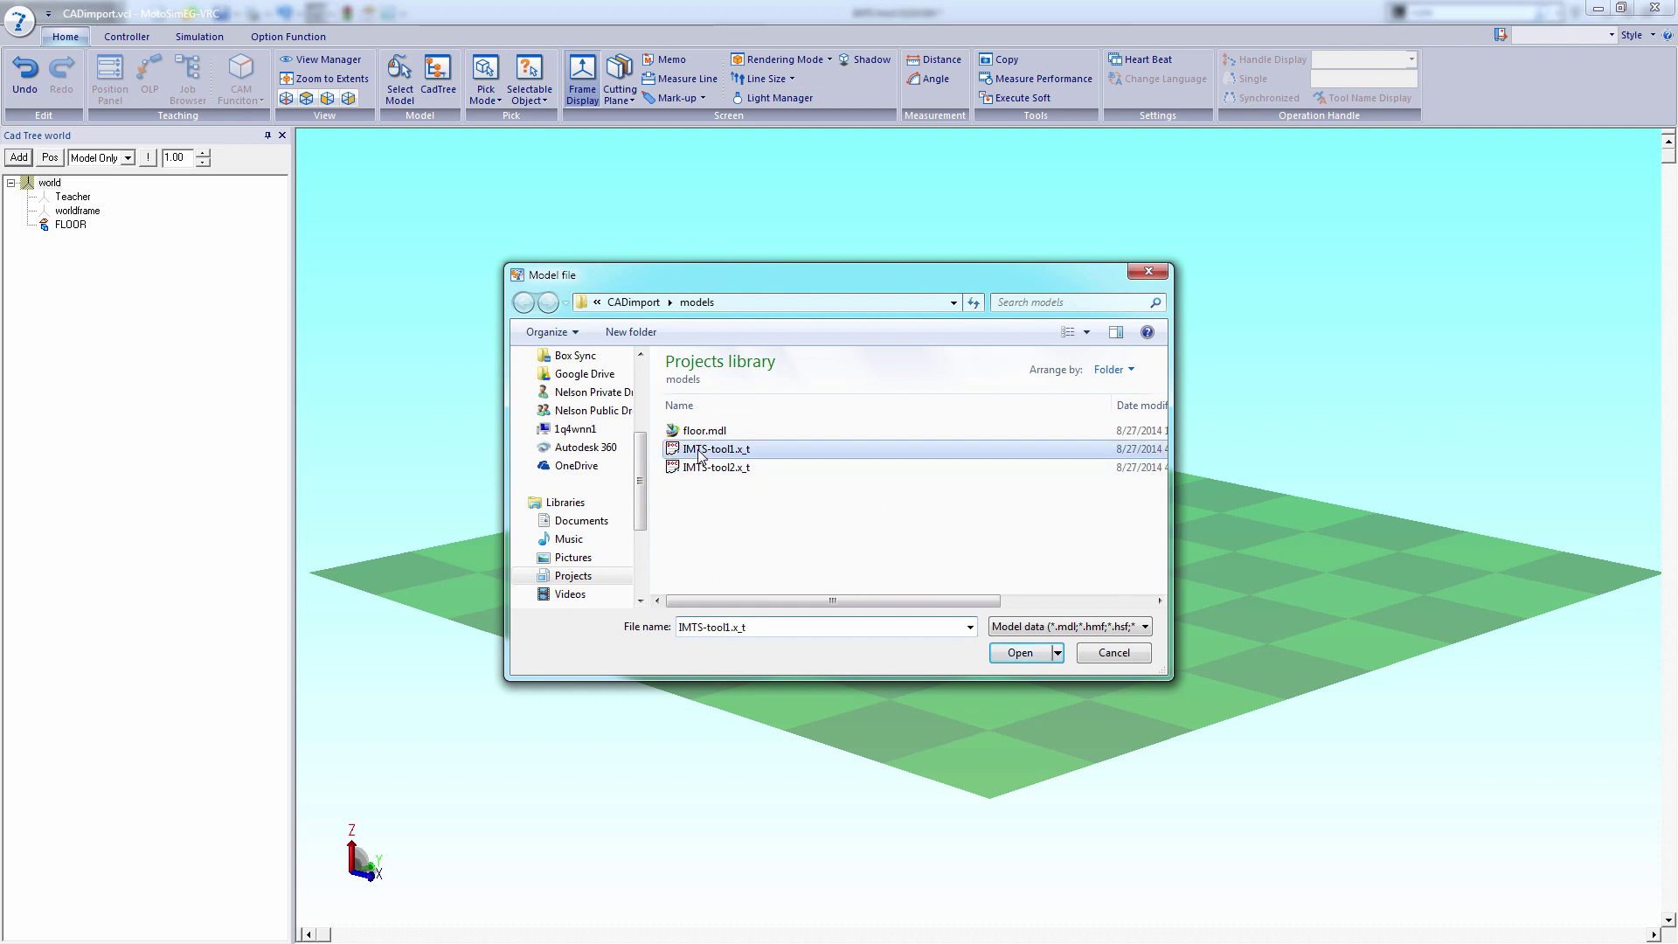
{"action": "left_click", "coordinate": [1018, 631]}
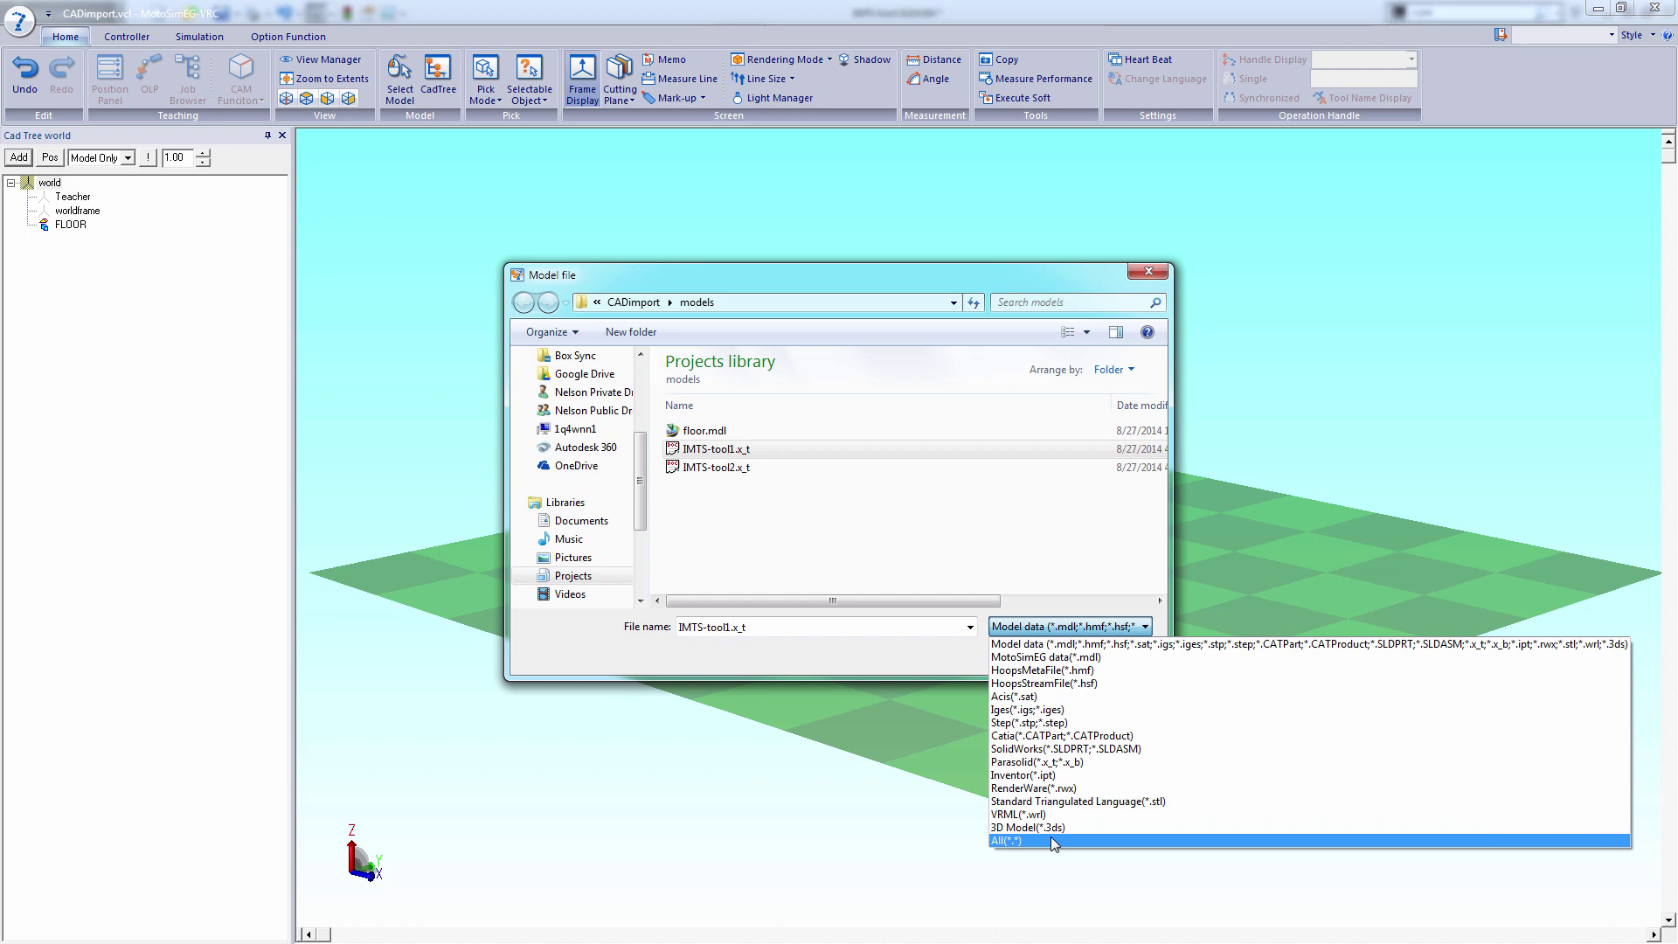
{"action": "left_click", "coordinate": [910, 647]}
{"action": "left_click", "coordinate": [1017, 653]}
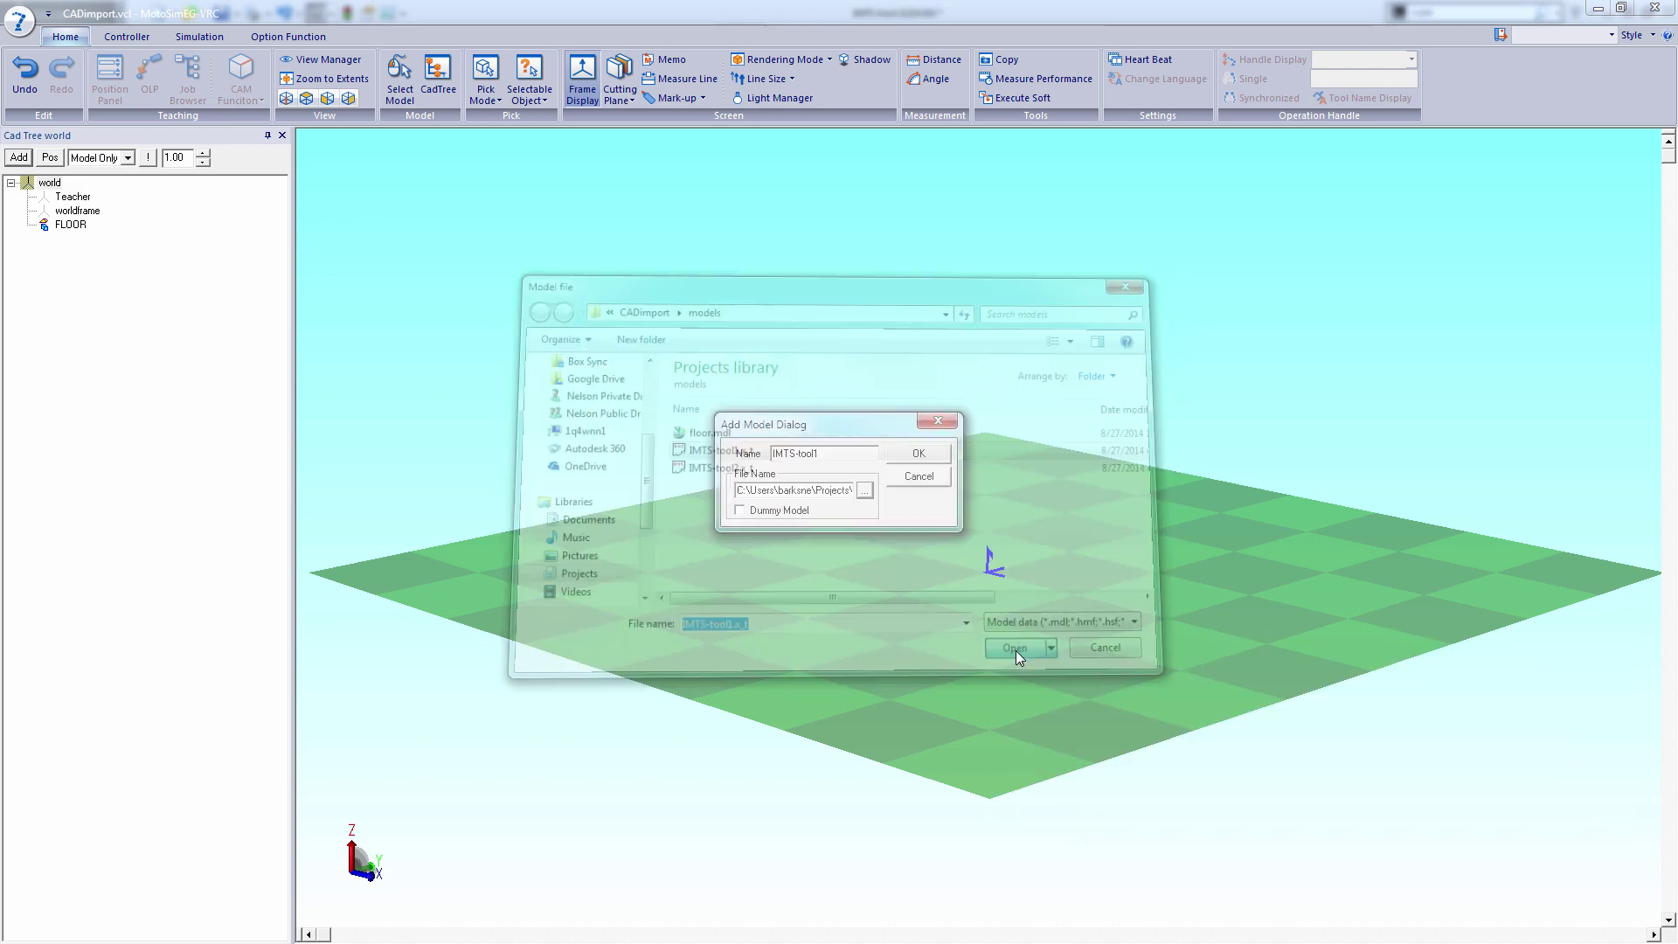
Import IMTS-tool1 into the cell and set its Rx rotation to 90°.
{"action": "left_click", "coordinate": [915, 452]}
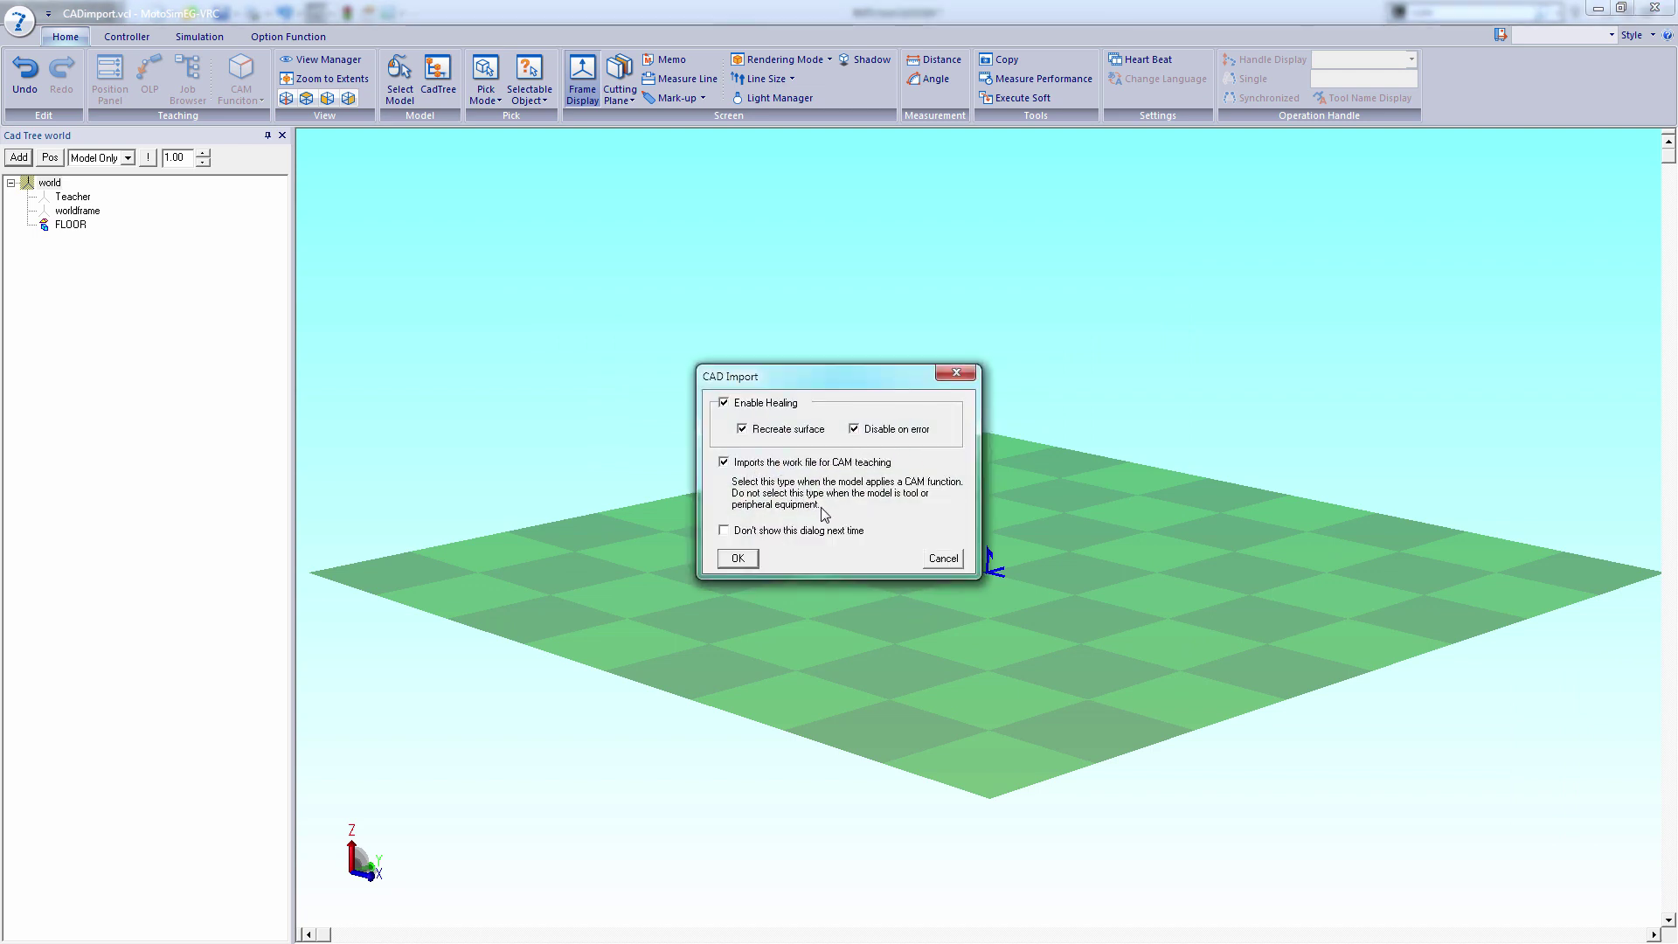
{"action": "left_click", "coordinate": [739, 559]}
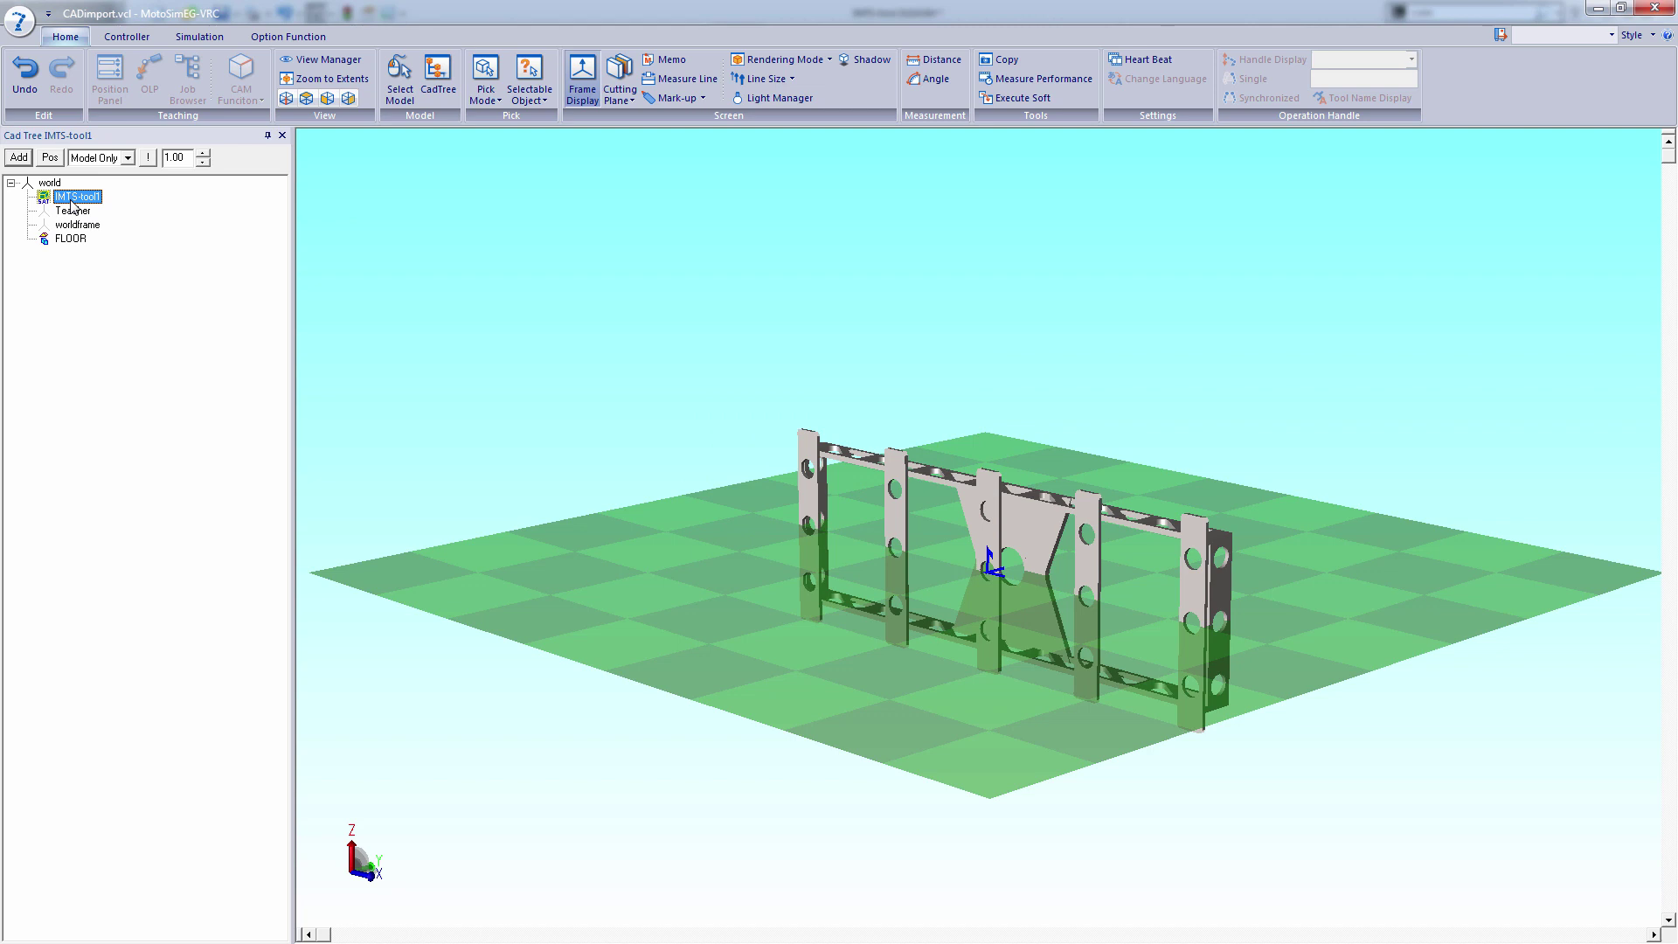
{"action": "left_click", "coordinate": [56, 159]}
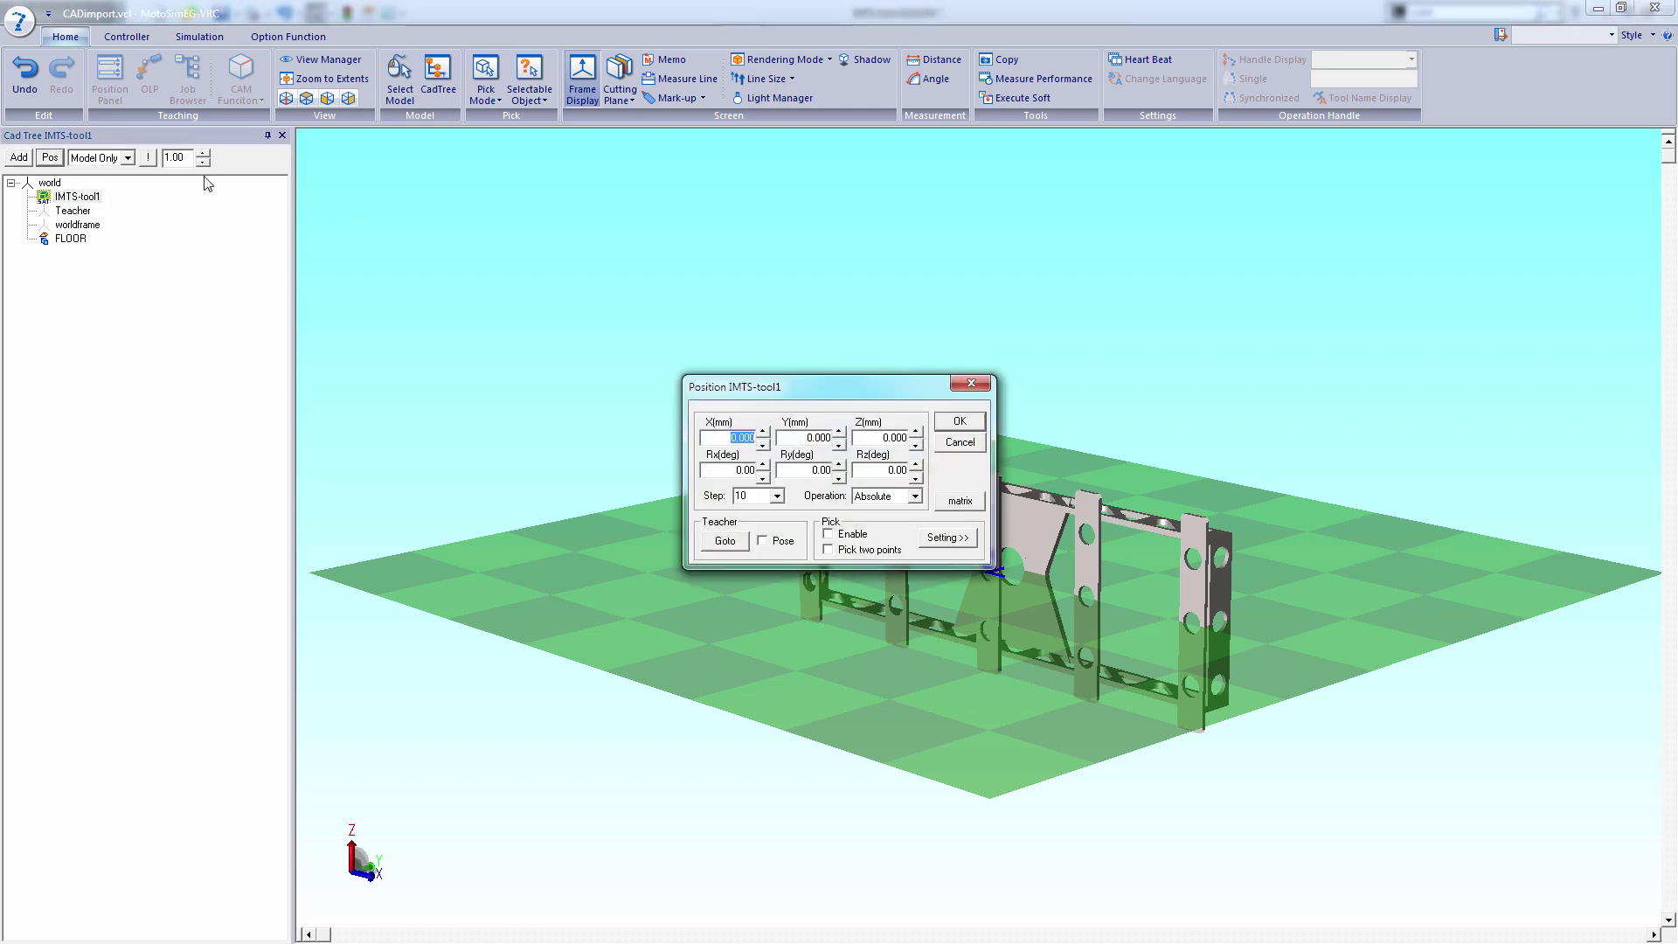
{"action": "left_click_drag", "start_coordinate": [724, 471], "coordinate": [762, 470]}
{"action": "key", "text": "Tab"}
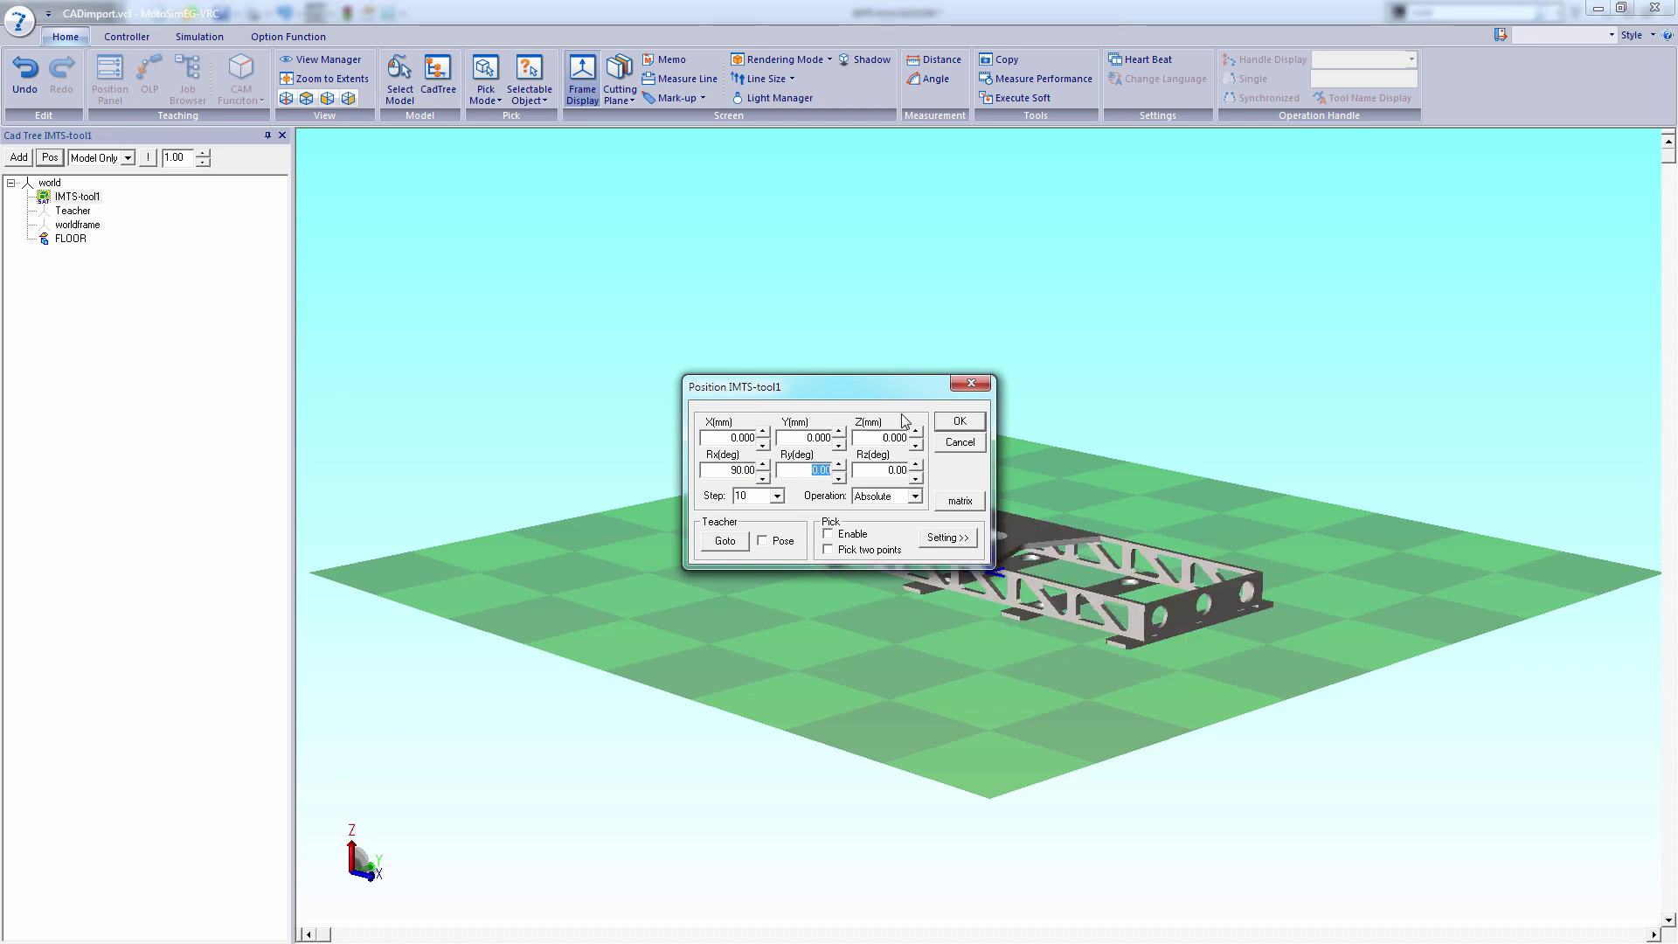
{"action": "left_click", "coordinate": [959, 421]}
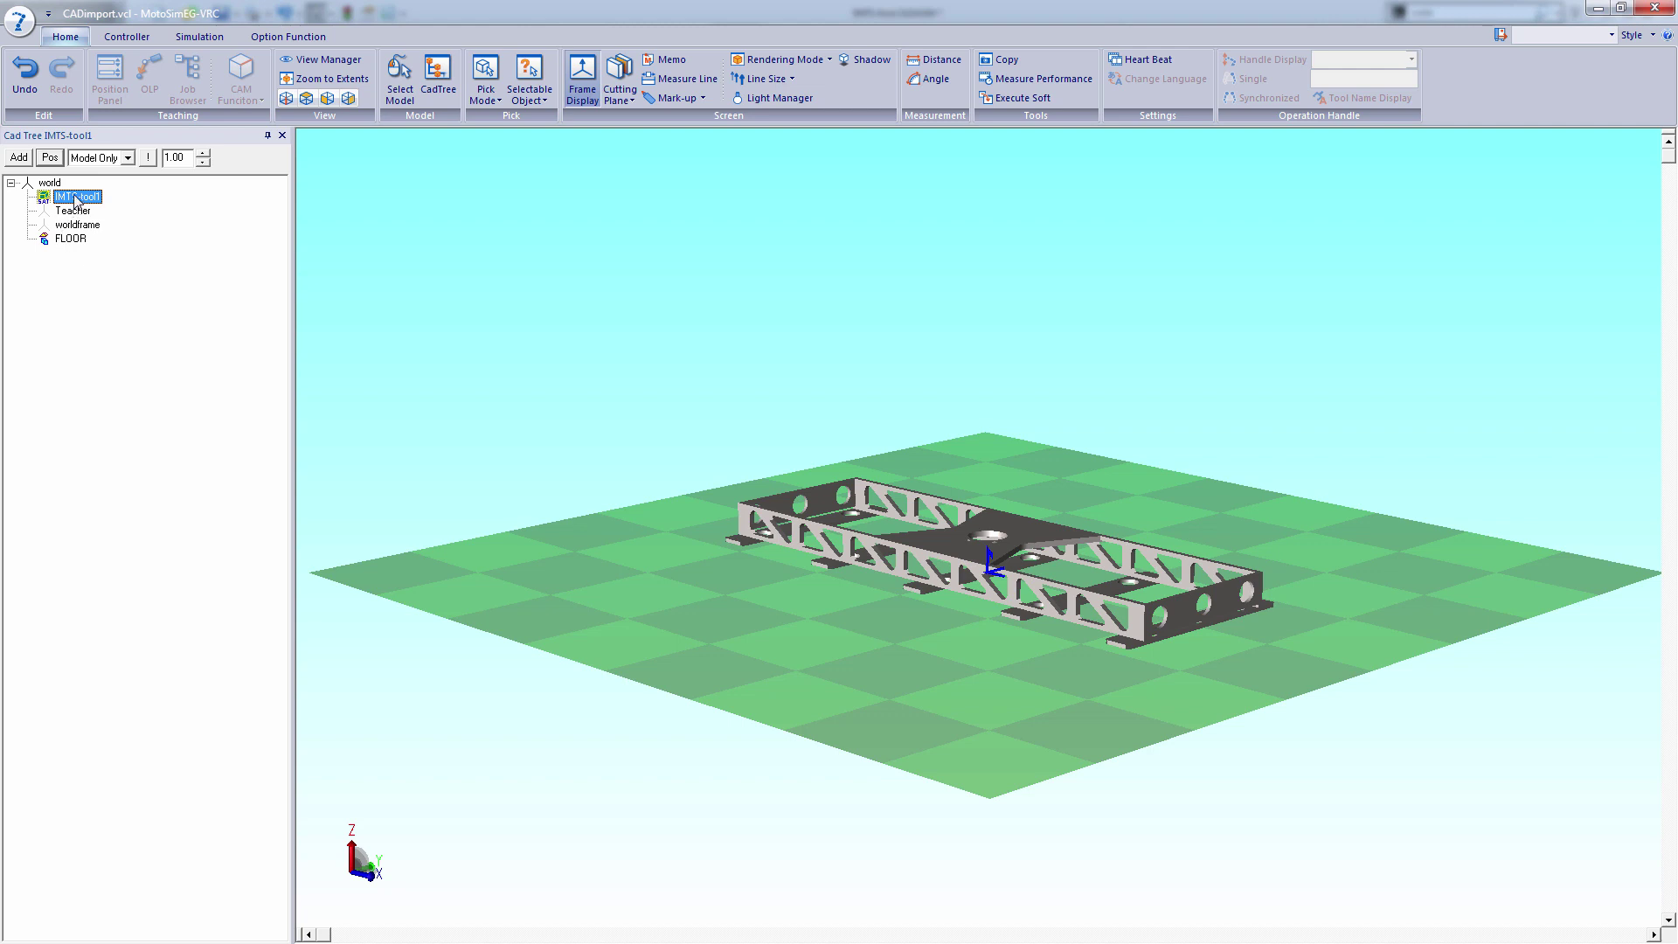
Add IMTS-tool2 from IMTS-tool2.x_t under IMTS-tool1 and accept the CAD import.
{"action": "left_click", "coordinate": [19, 160]}
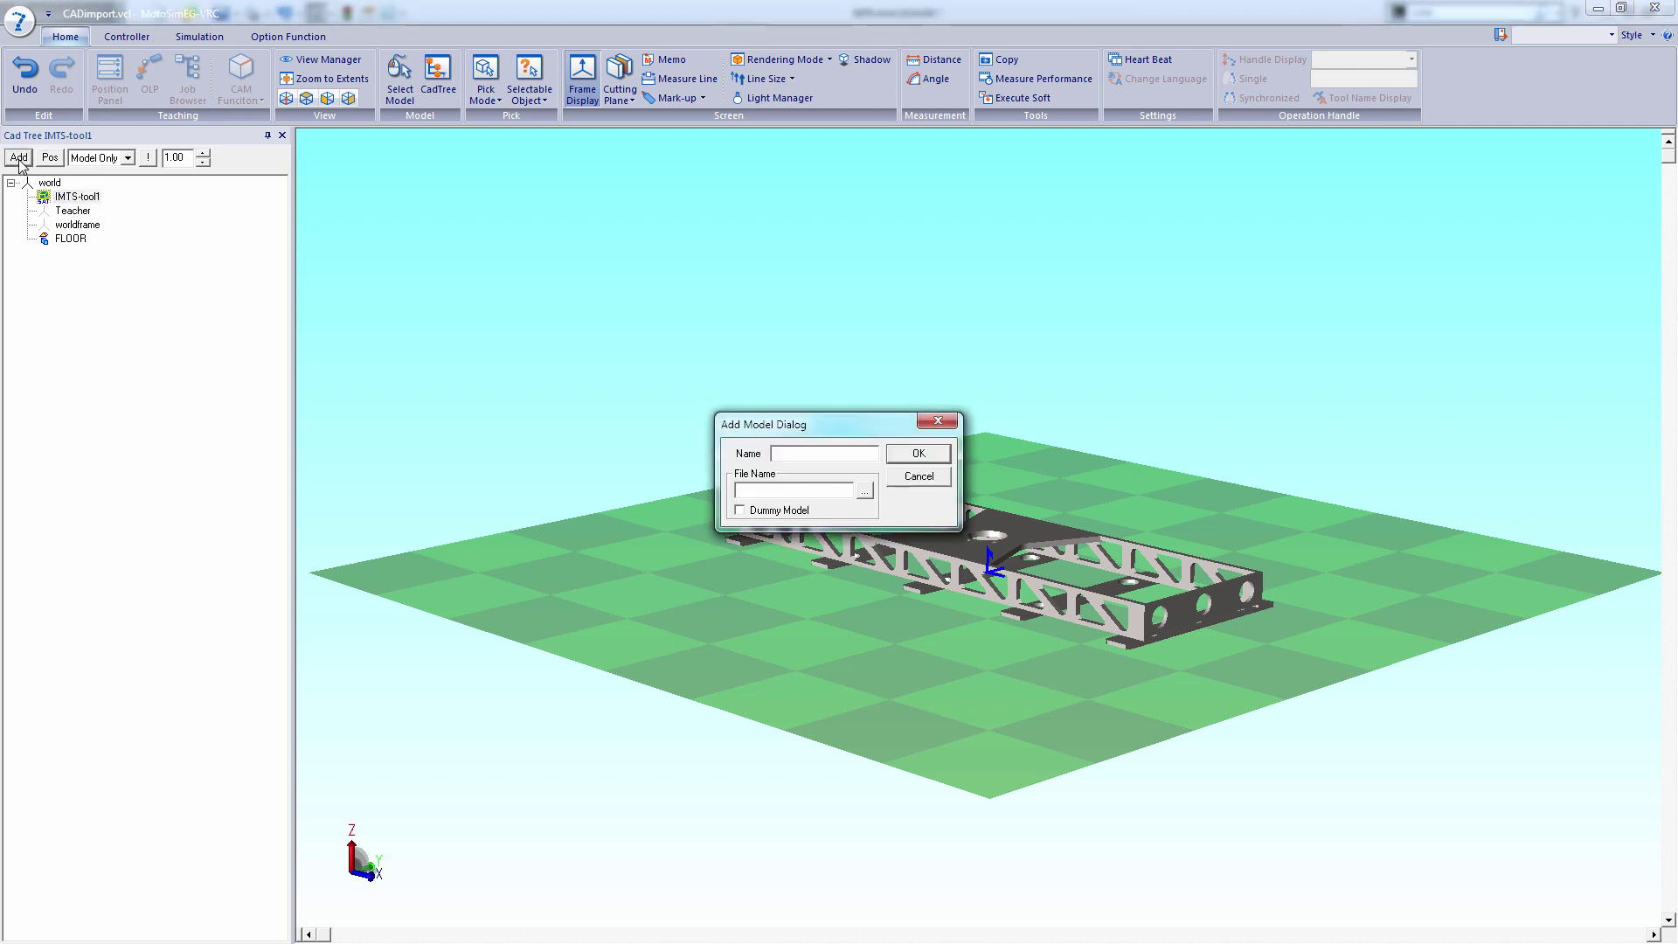
{"action": "left_click", "coordinate": [865, 493]}
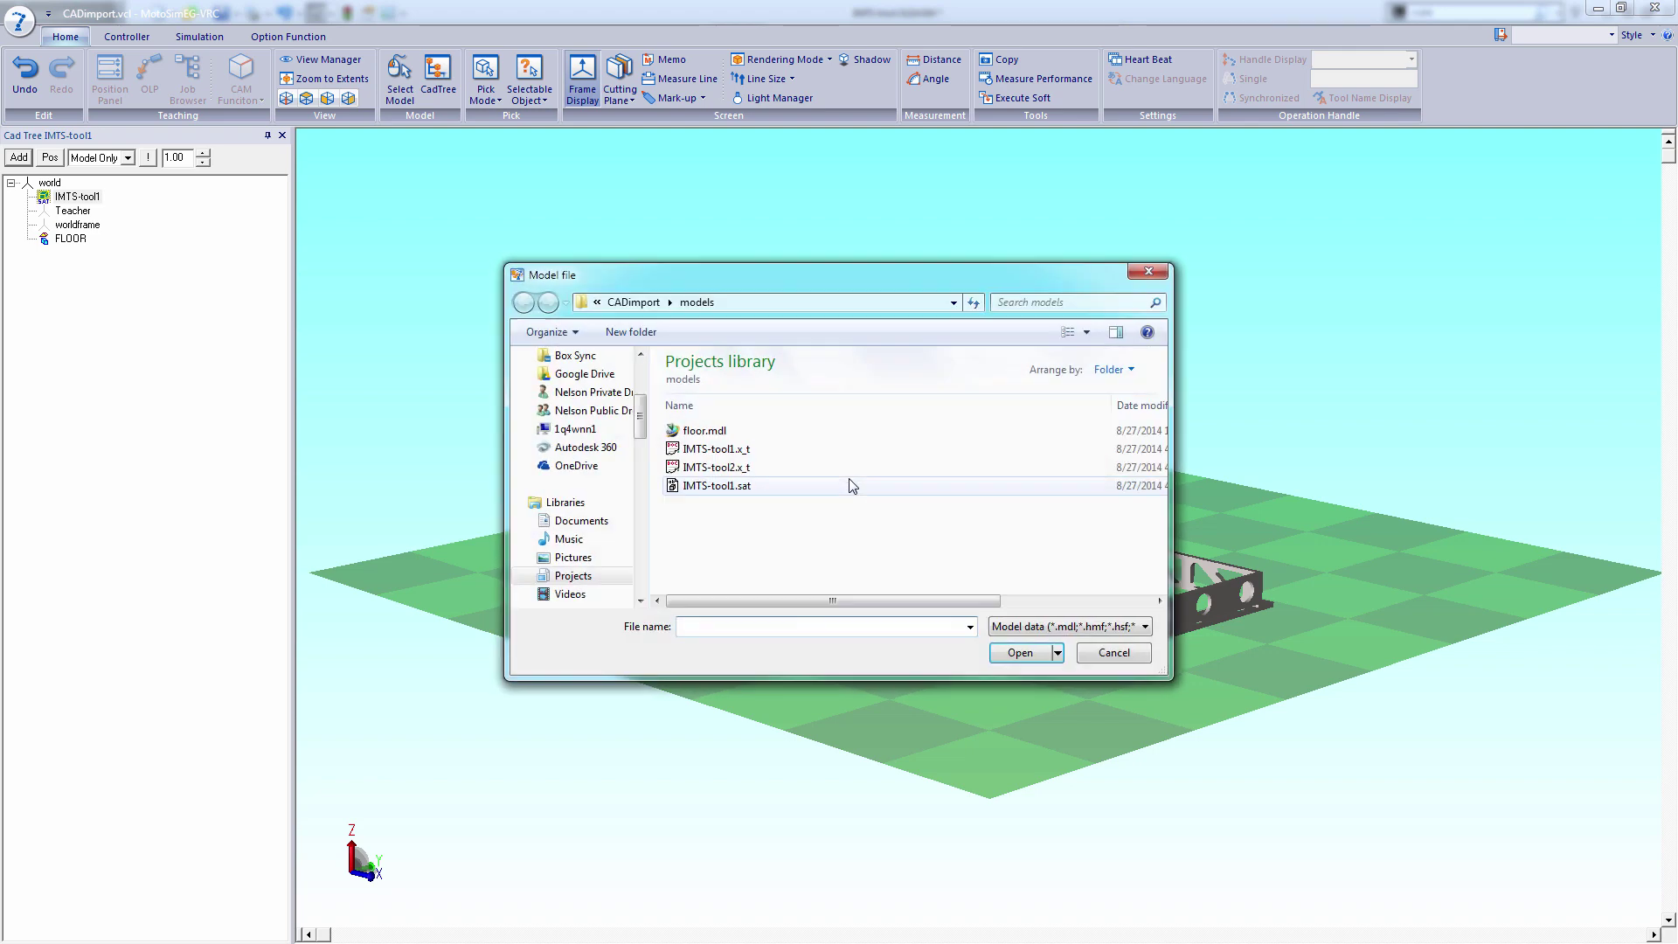
{"action": "left_click", "coordinate": [703, 468]}
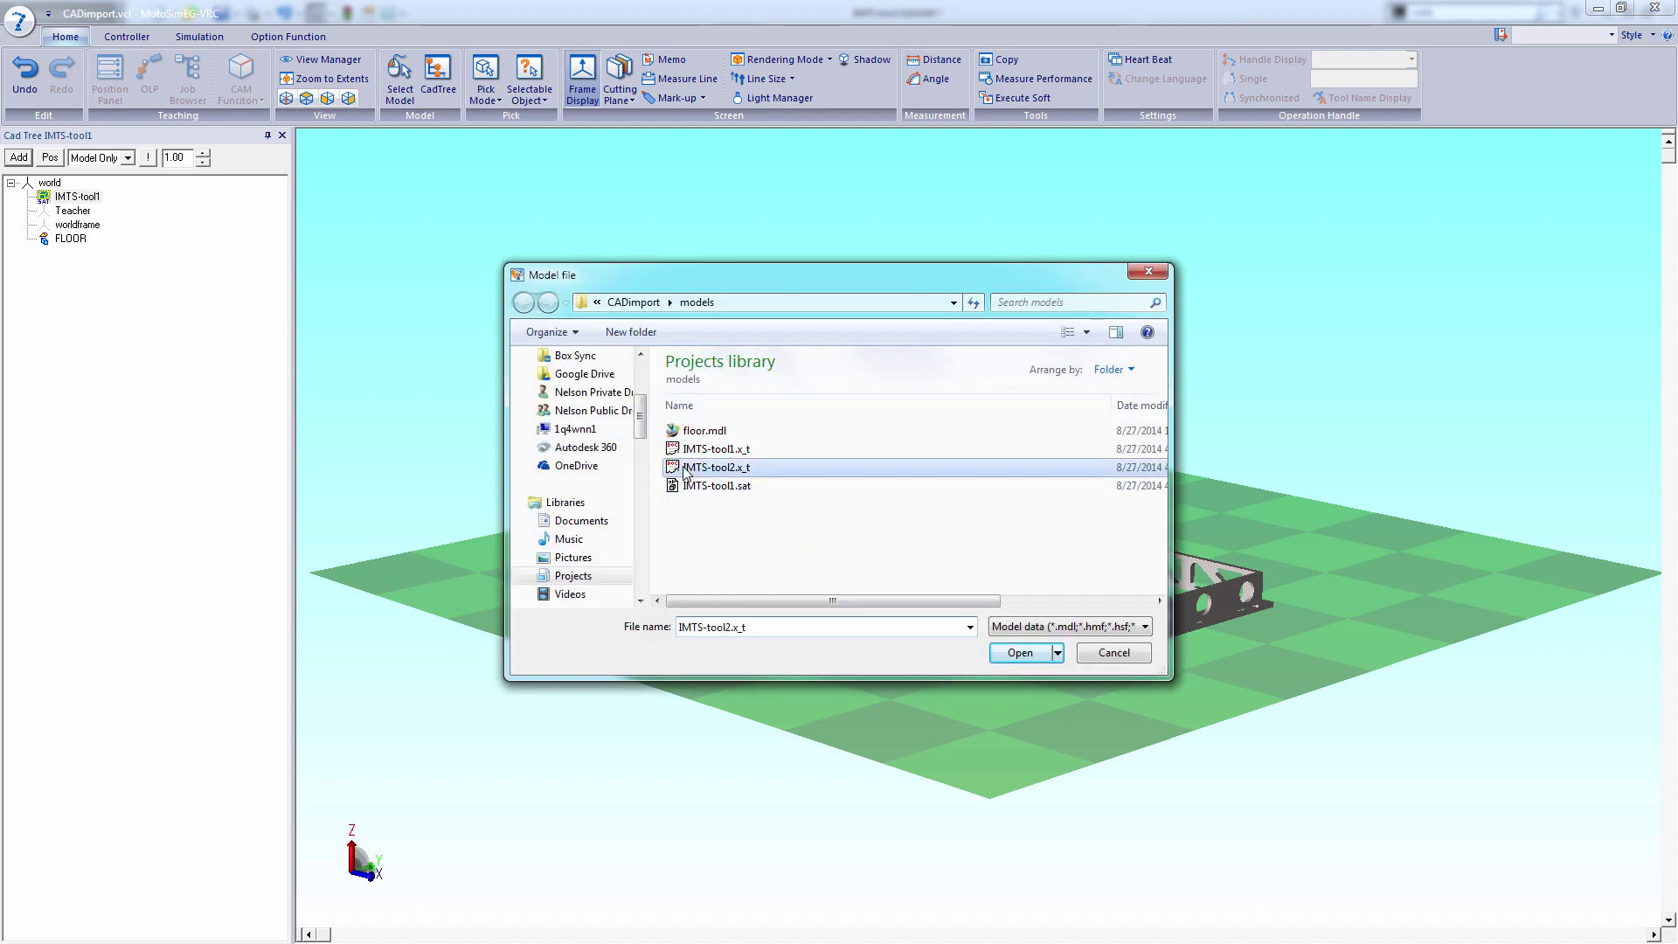
{"action": "left_click", "coordinate": [1020, 653]}
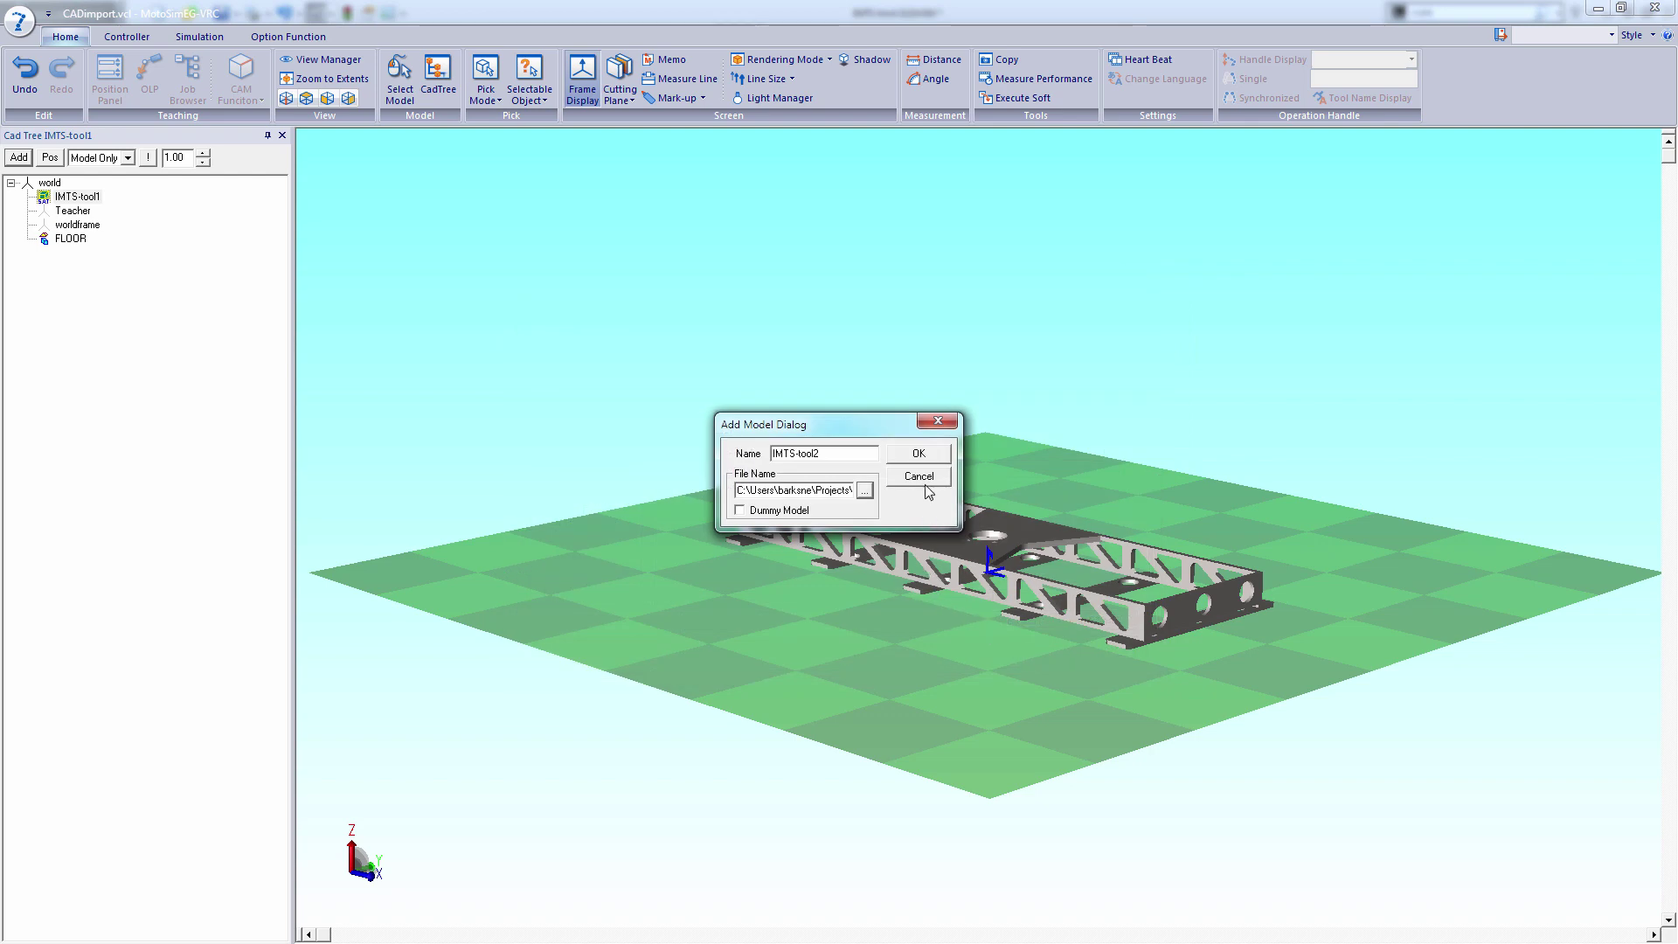
{"action": "left_click", "coordinate": [923, 455]}
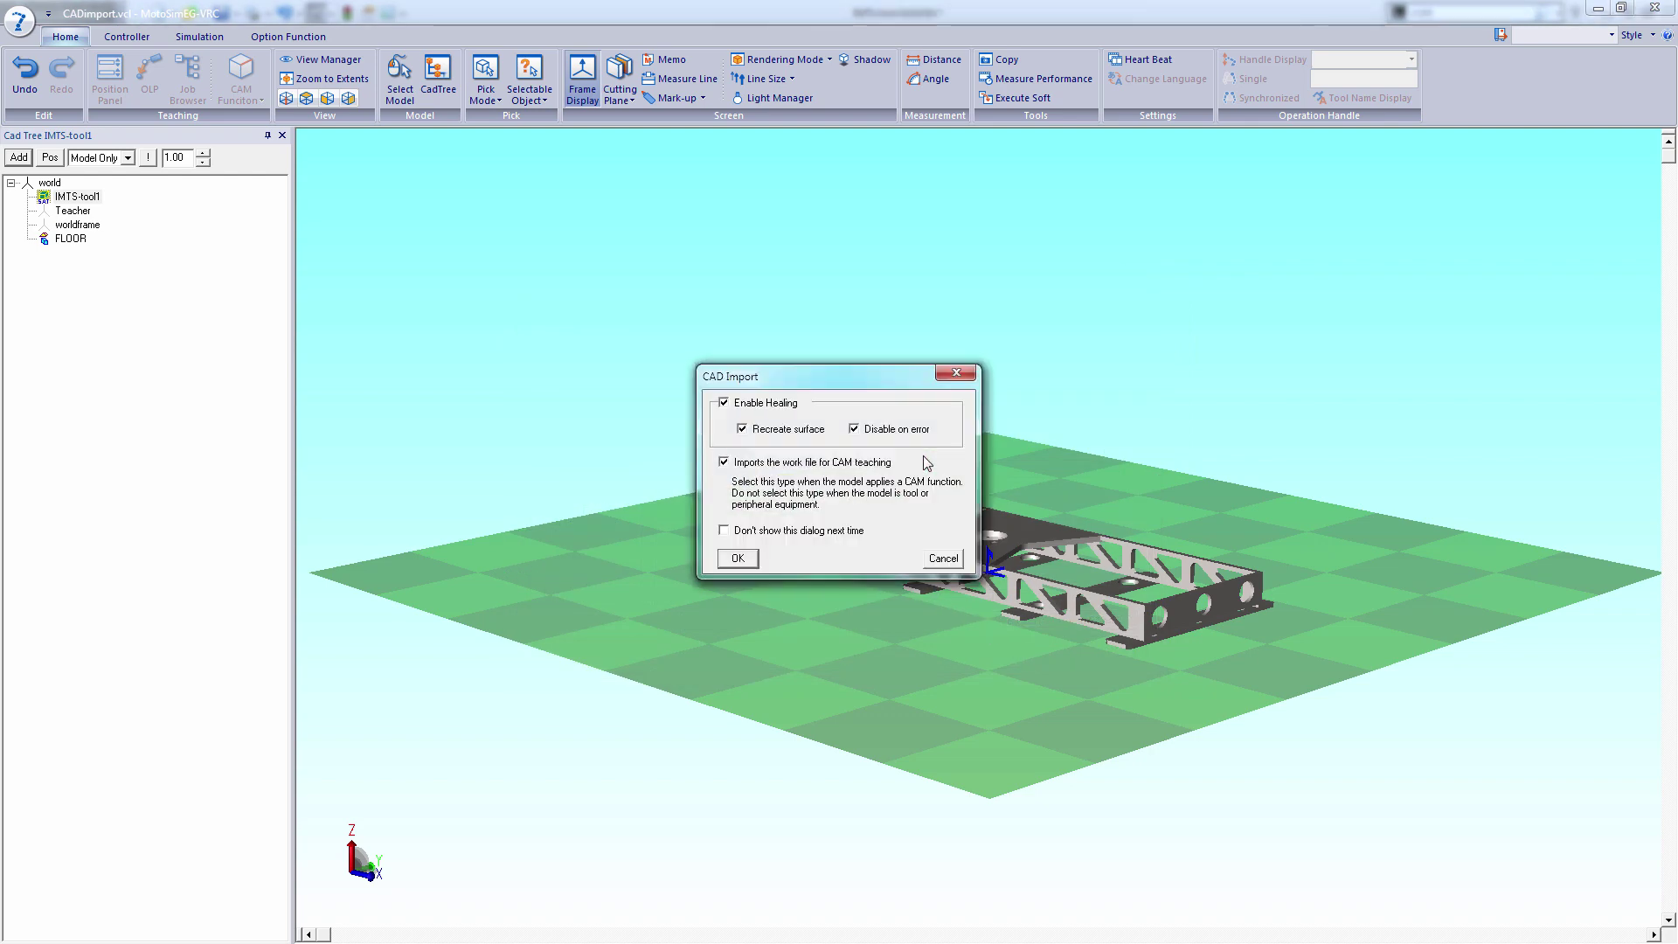
{"action": "left_click", "coordinate": [738, 558]}
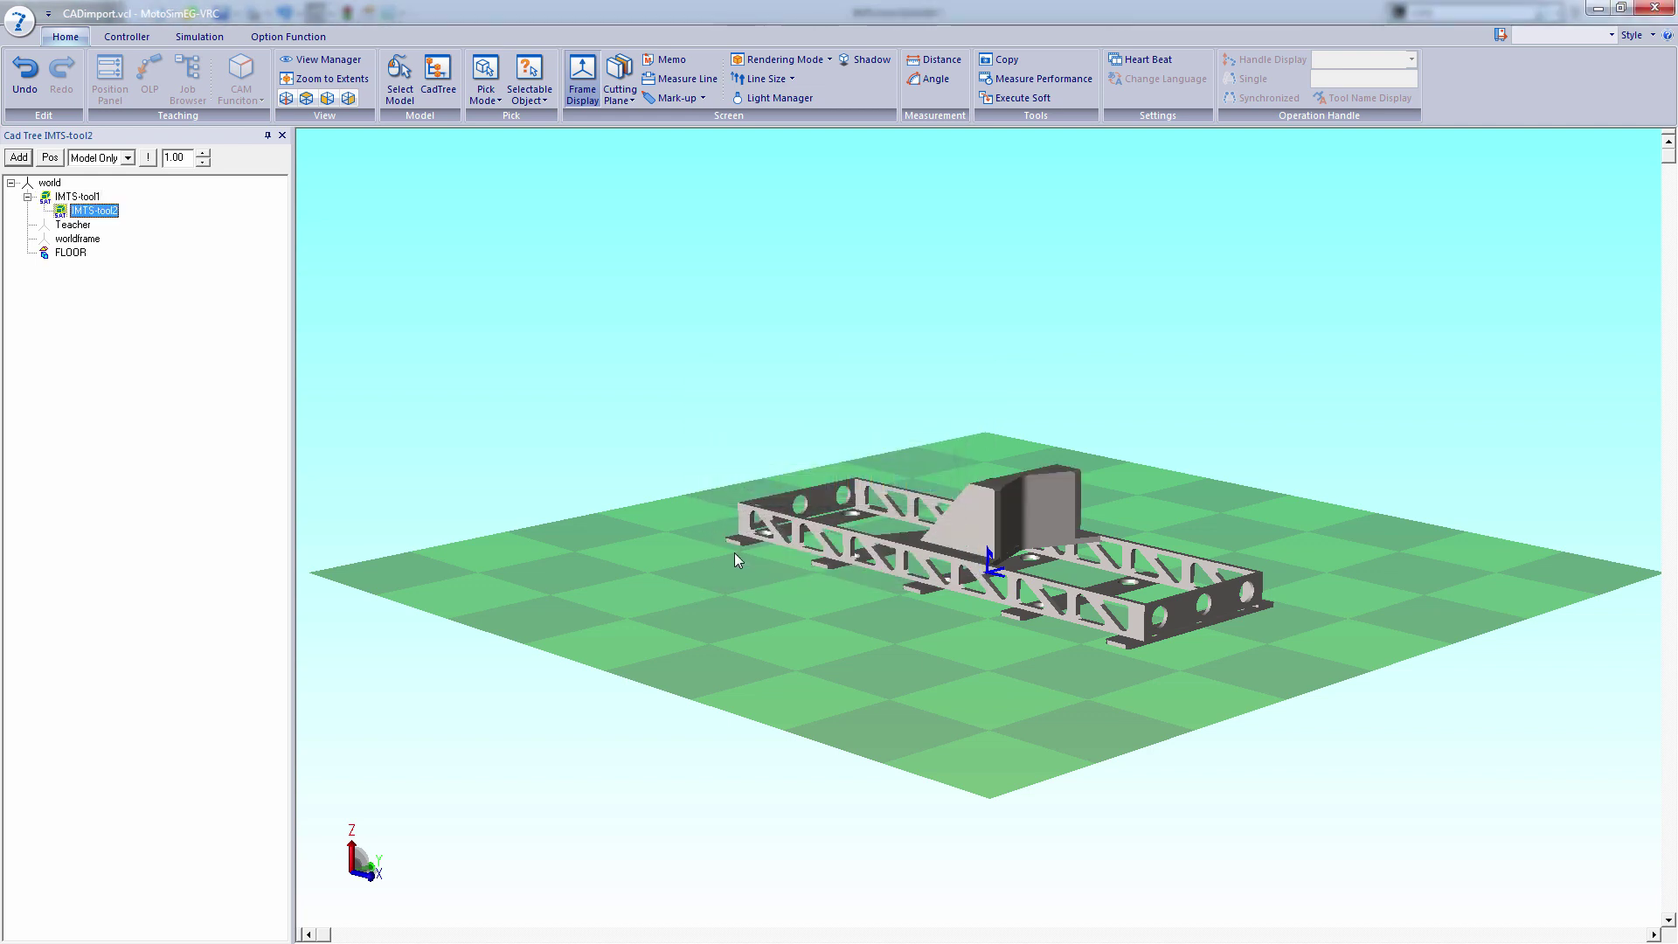
Orbit the view to look down on the flat frame and wedge fixture from above.
{"action": "left_click_drag", "start_coordinate": [734, 553], "coordinate": [1652, 583]}
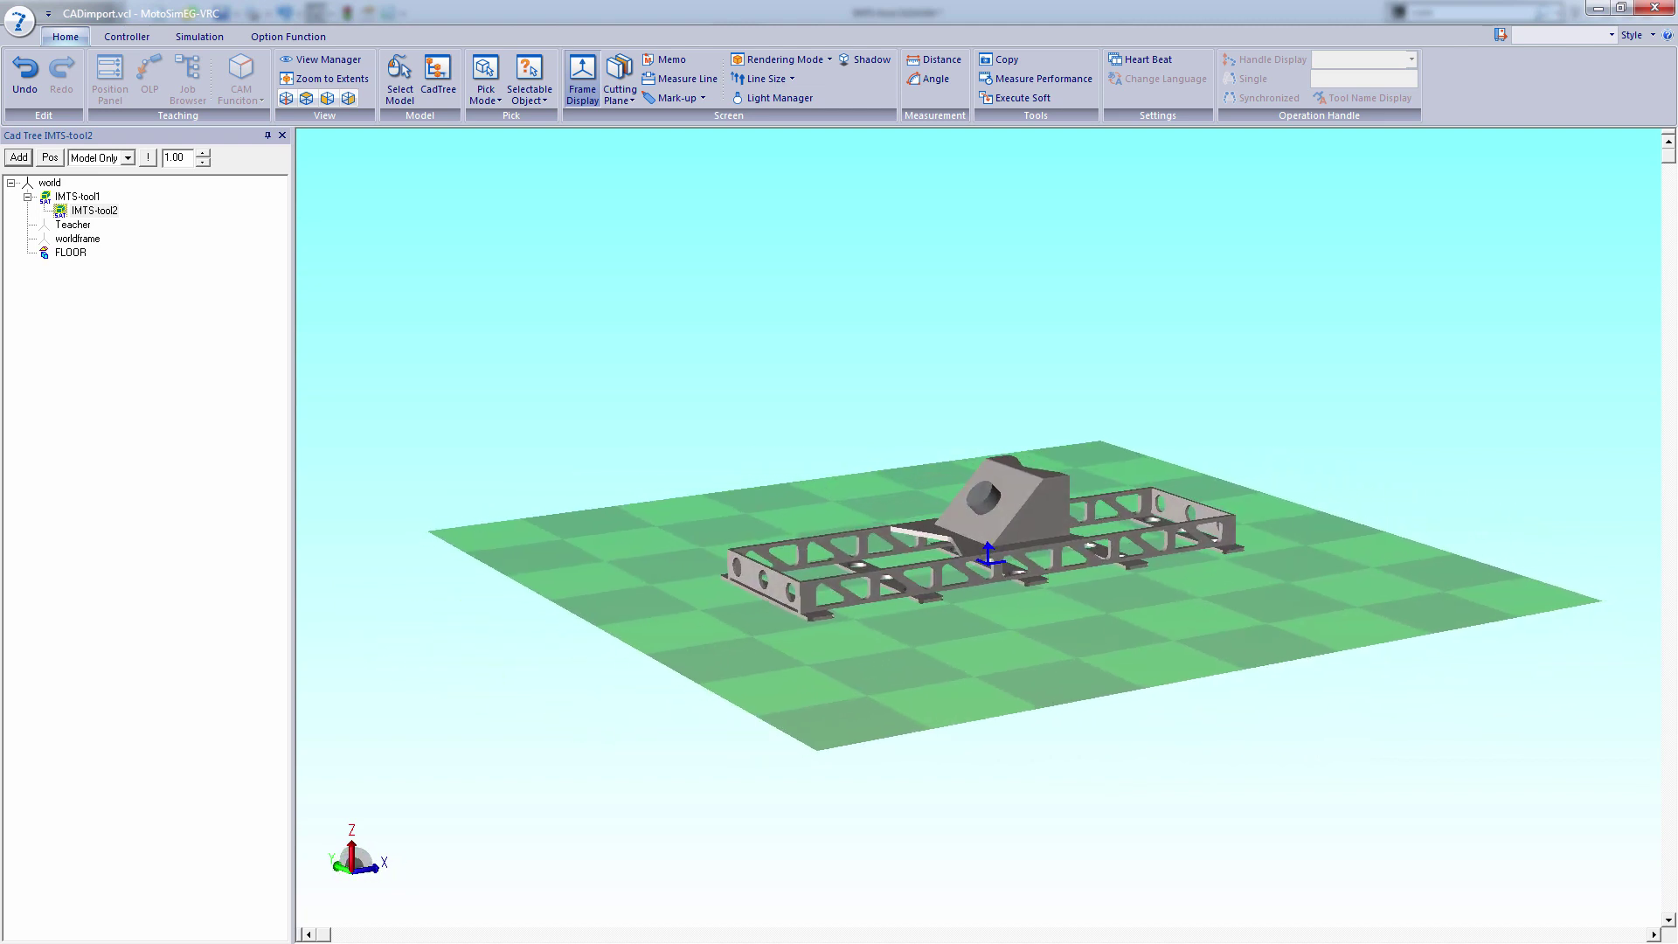
{"action": "left_click_drag", "start_coordinate": [910, 570], "coordinate": [962, 627]}
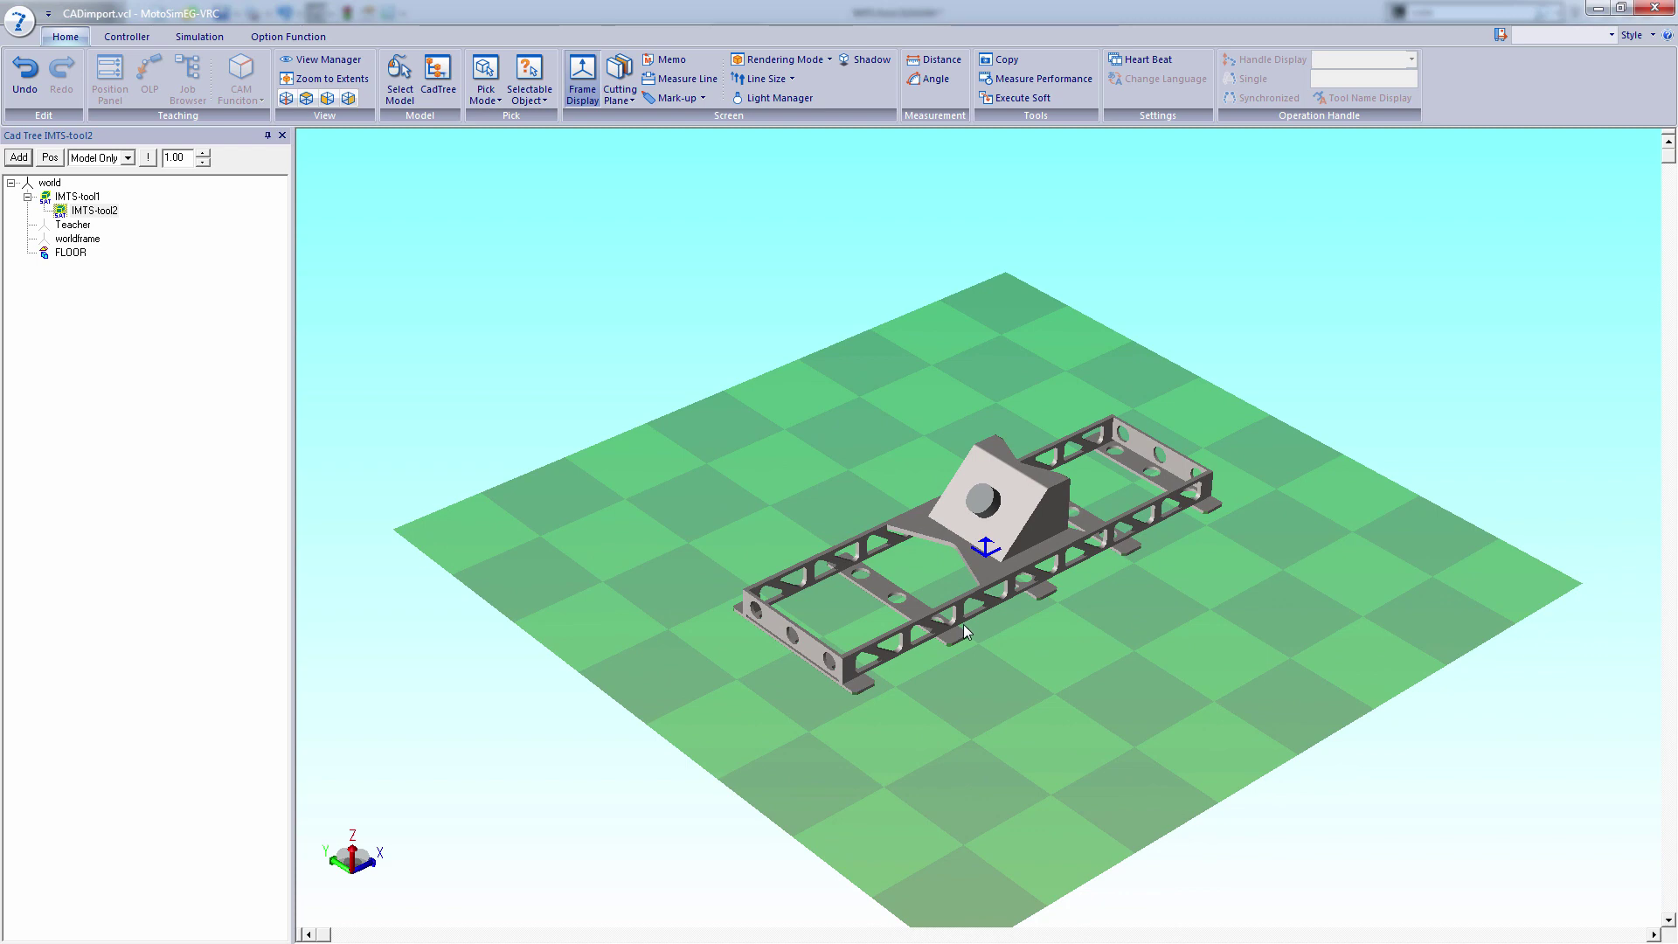